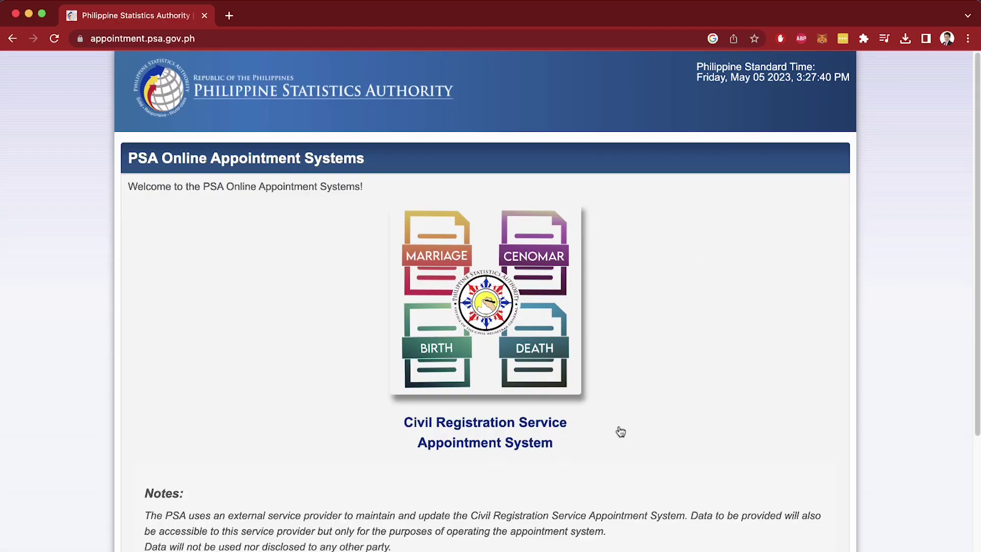
# Open the Civil Registration Service Appointment System from the PSA Online Appointment Systems page
pyautogui.scroll(-1, 718, 450)
pyautogui.scroll(1, 718, 446)
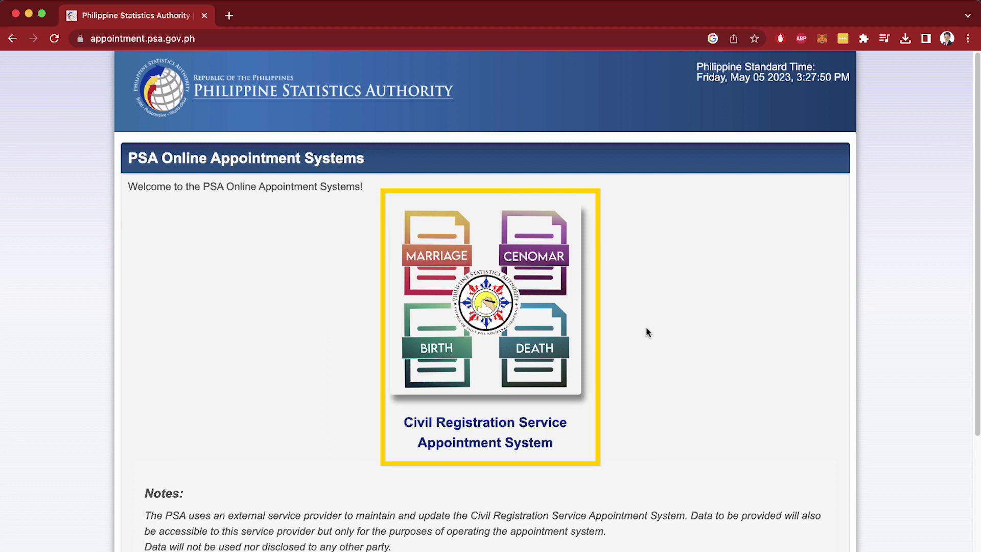
pyautogui.click(502, 307)
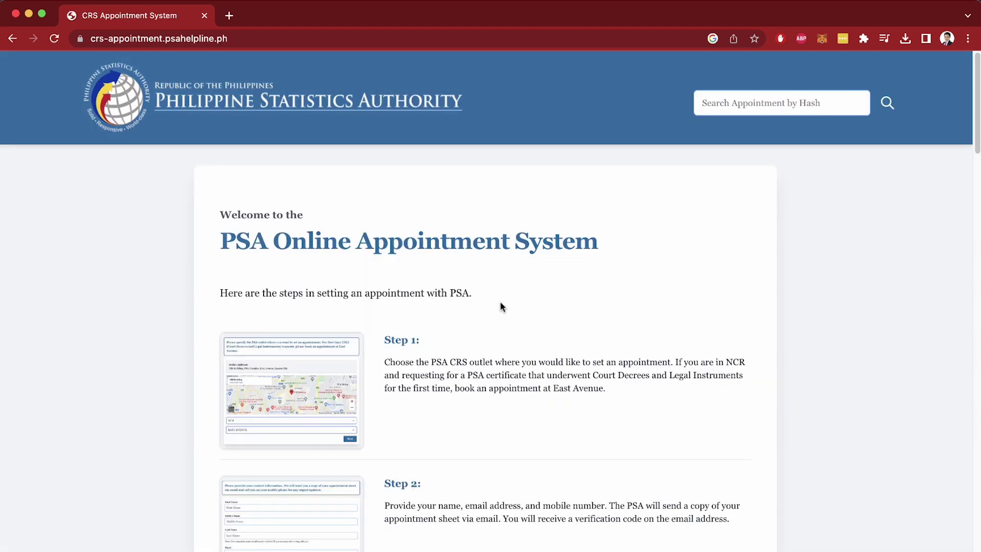
# Read through the steps for setting an appointment with PSA and the privacy notice
pyautogui.scroll(-2, 876, 370)
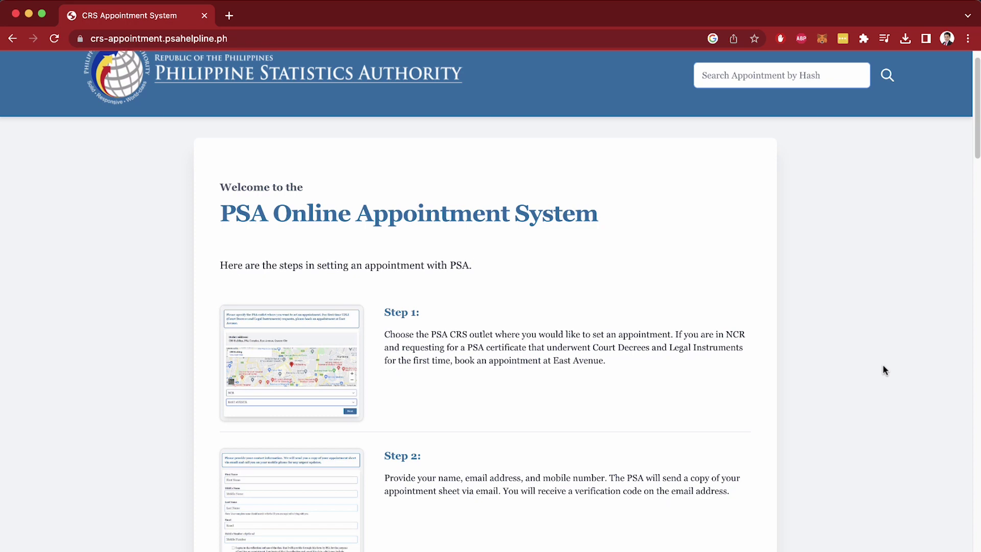
pyautogui.scroll(-2, 885, 371)
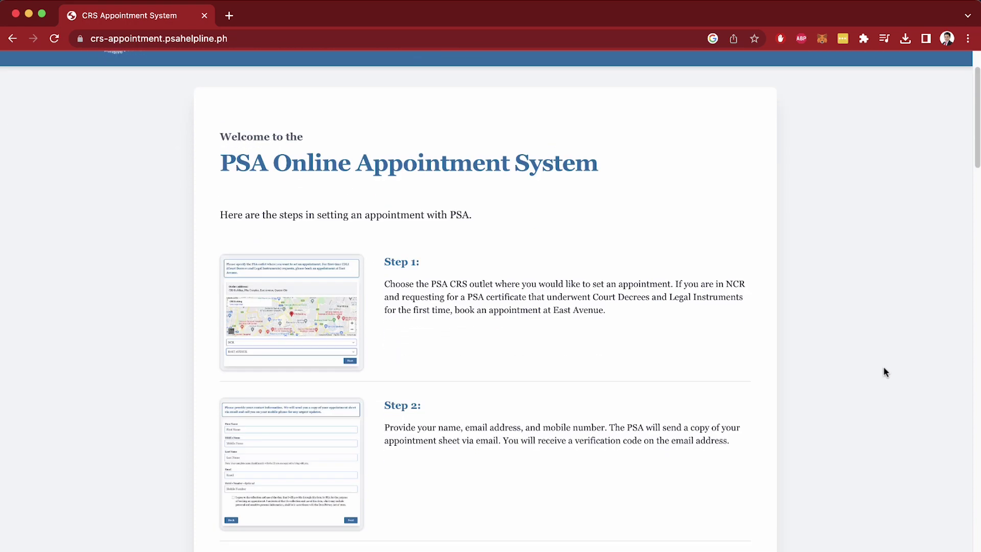
pyautogui.scroll(-6, 885, 373)
pyautogui.scroll(-8, 885, 375)
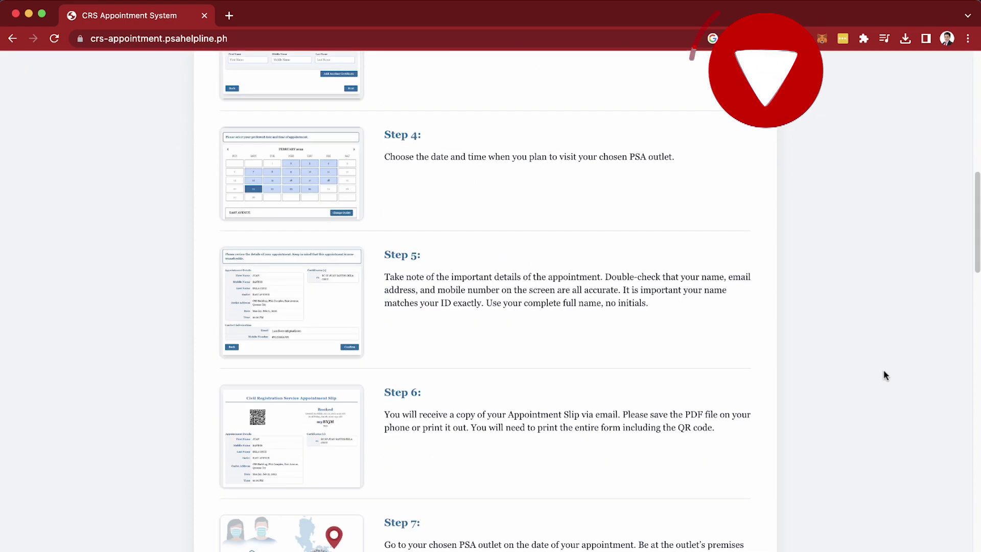
pyautogui.scroll(-12, 882, 366)
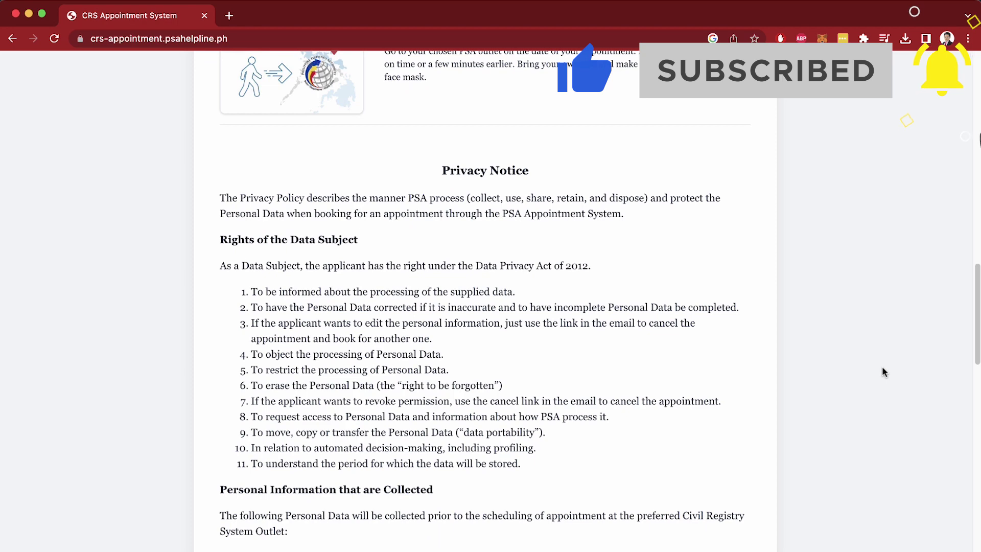
pyautogui.scroll(-7, 882, 368)
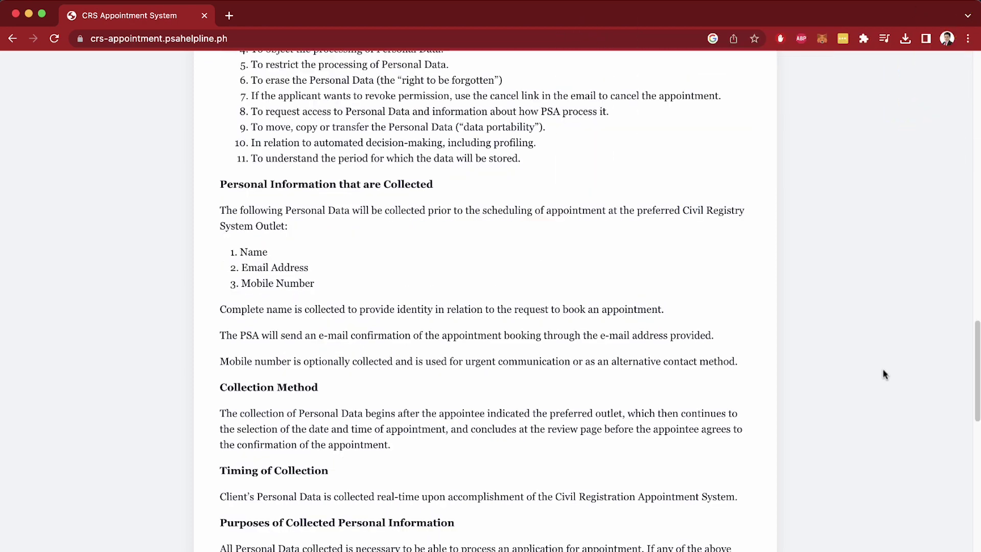
pyautogui.scroll(-12, 882, 368)
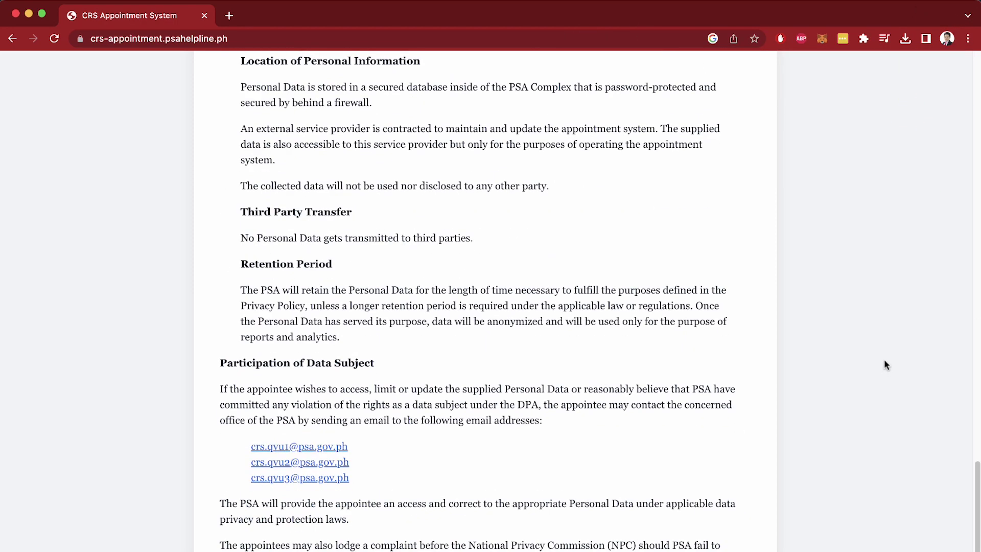
# Agree to the privacy notice and proceed past the important reminders to the outlet selection
pyautogui.scroll(-5, 885, 365)
pyautogui.click(462, 345)
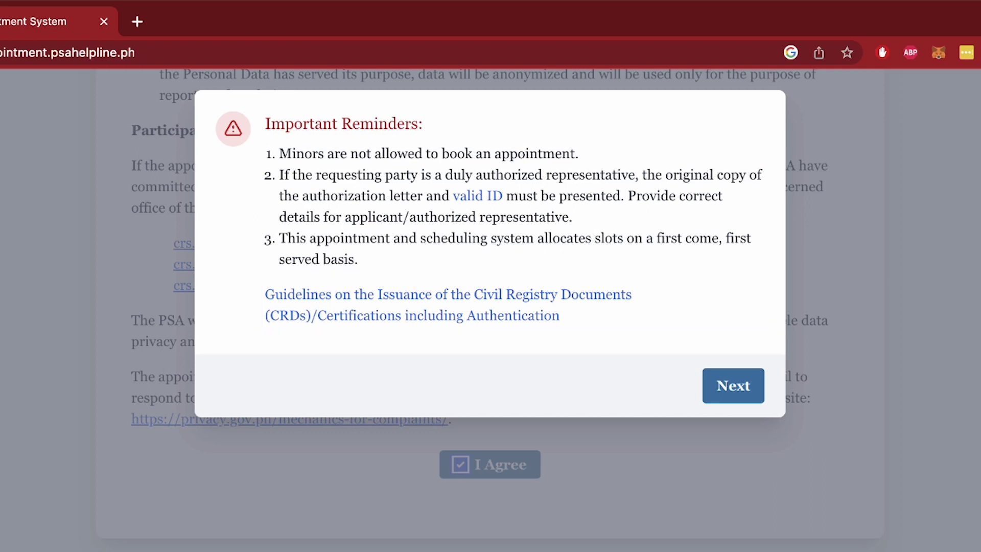
pyautogui.click(746, 390)
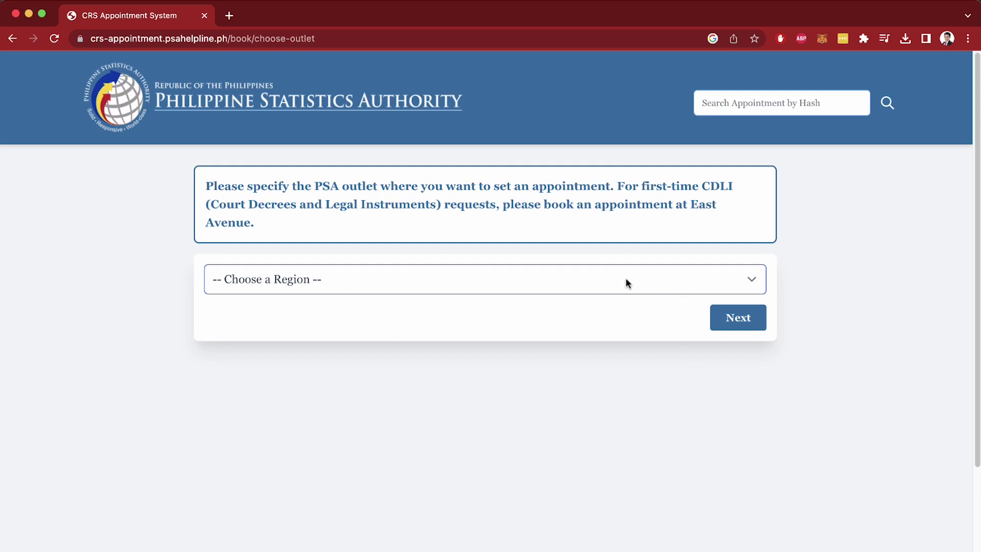
# Choose the DUMAGUETE CITY outlet in REGION VII for the appointment and continue to the contact information form
pyautogui.click(626, 278)
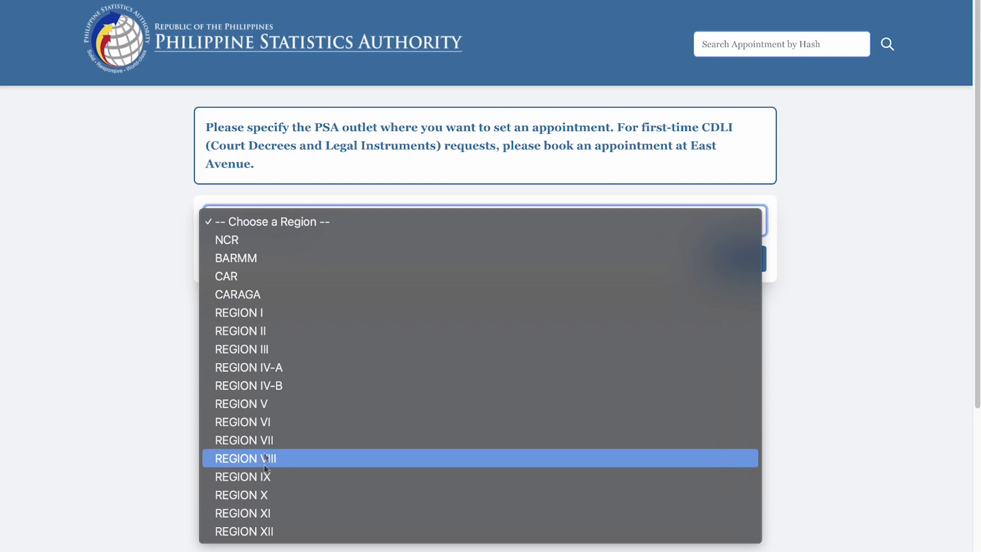
pyautogui.click(265, 440)
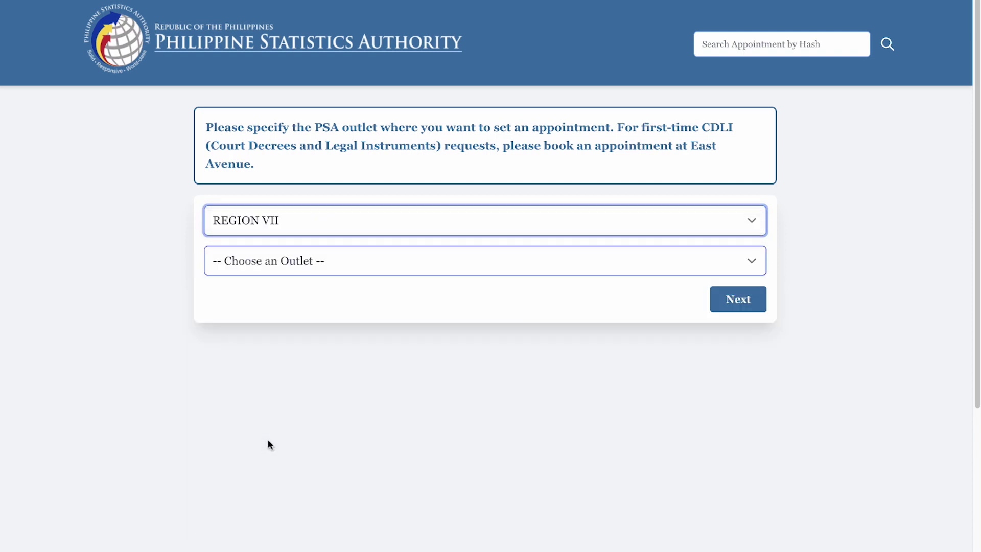
pyautogui.click(321, 261)
pyautogui.click(308, 293)
pyautogui.click(852, 360)
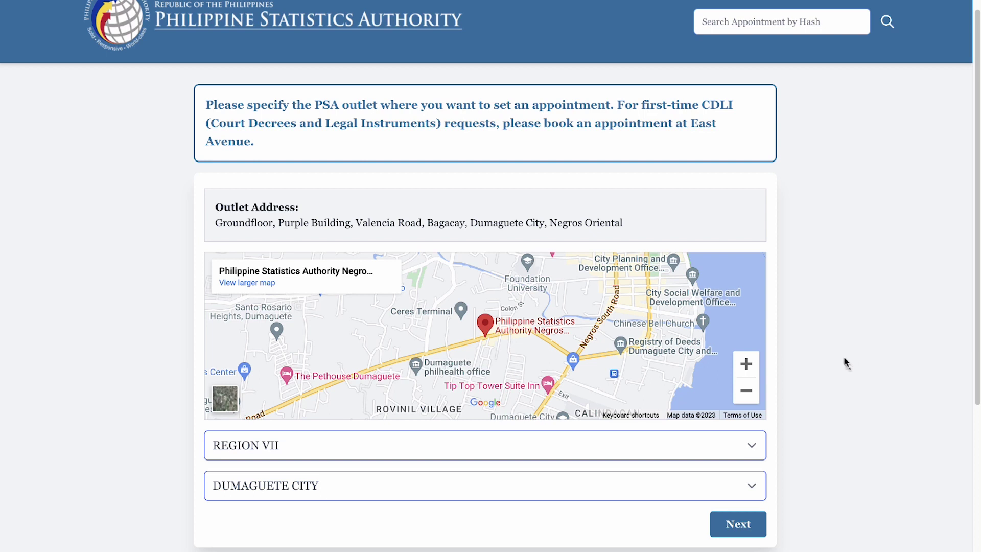
pyautogui.scroll(-1, 715, 434)
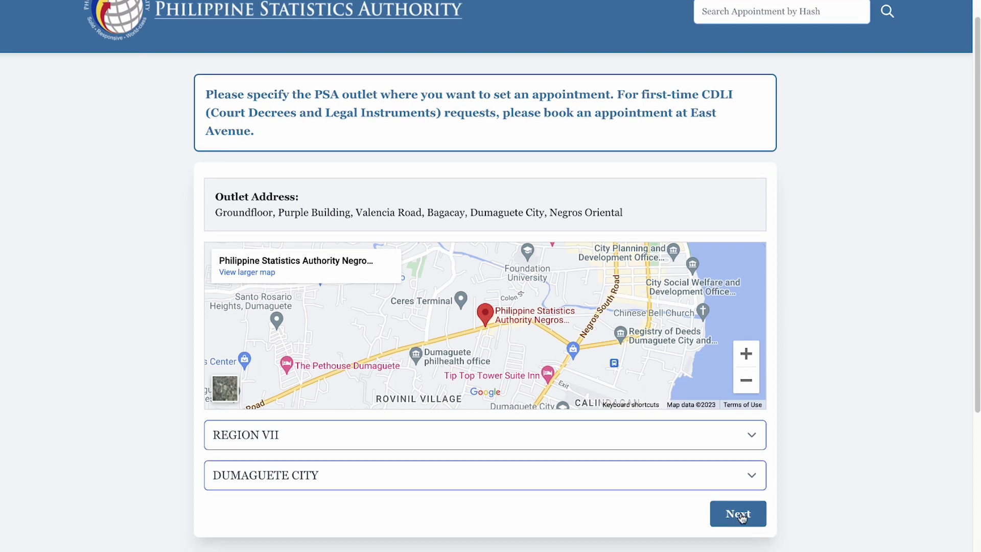
pyautogui.click(739, 516)
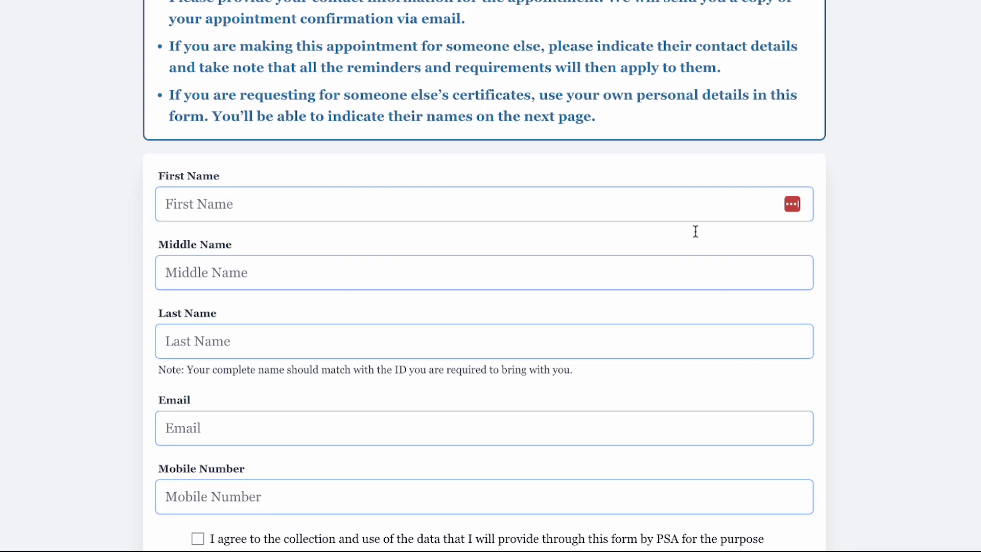
# Fill in the applicant's first, middle and last name in the contact information form
pyautogui.click(247, 191)
pyautogui.write('John')
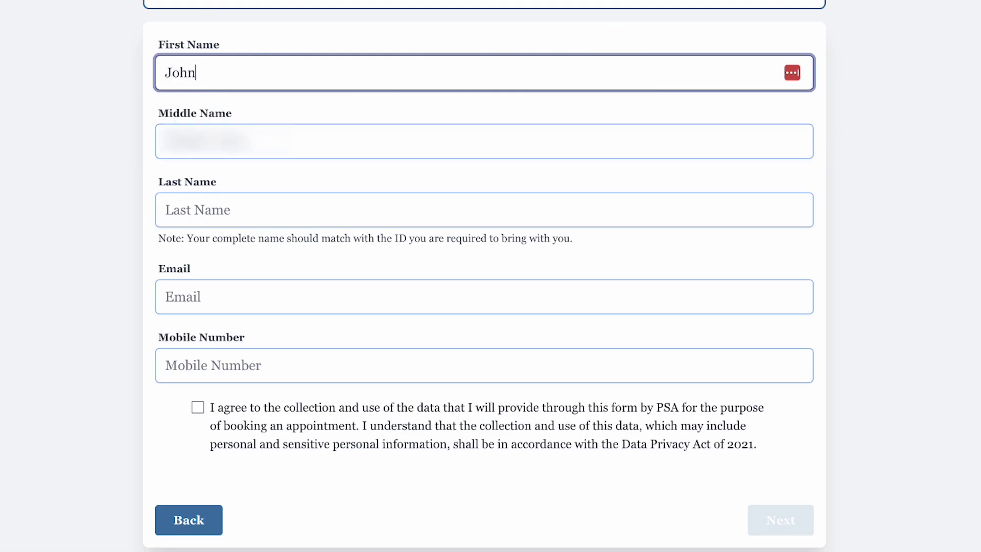
pyautogui.press('Tab')
pyautogui.write('????????')
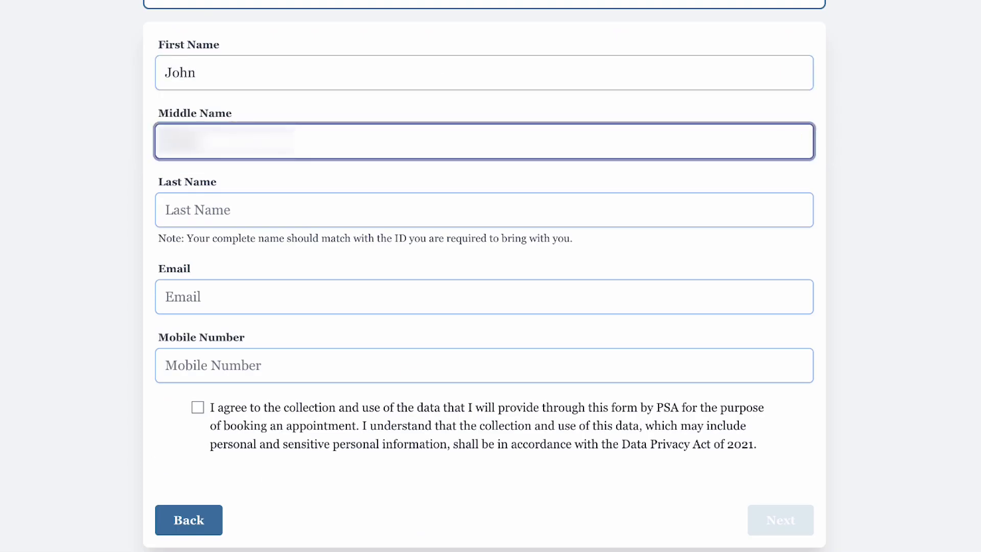
pyautogui.press('Tab')
pyautogui.write('???????')
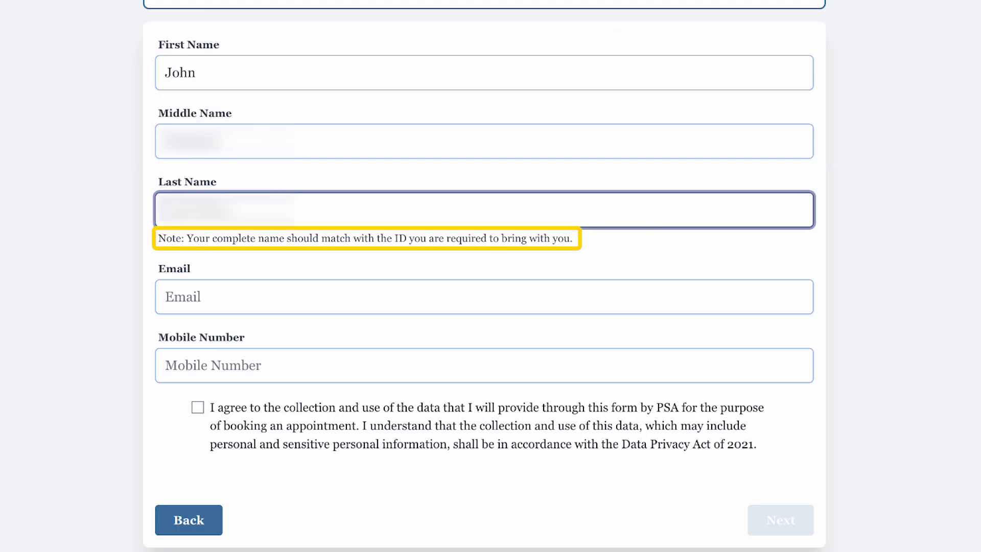
pyautogui.write('???')
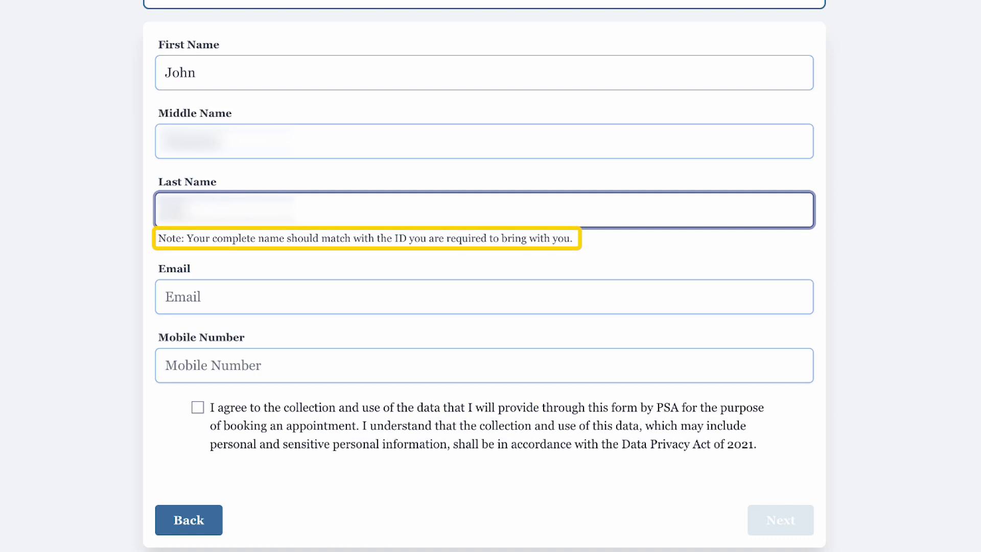
# Enter the applicant's email address and mobile number in the contact information form
pyautogui.press('Tab')
pyautogui.write('?????????@gmail.com')
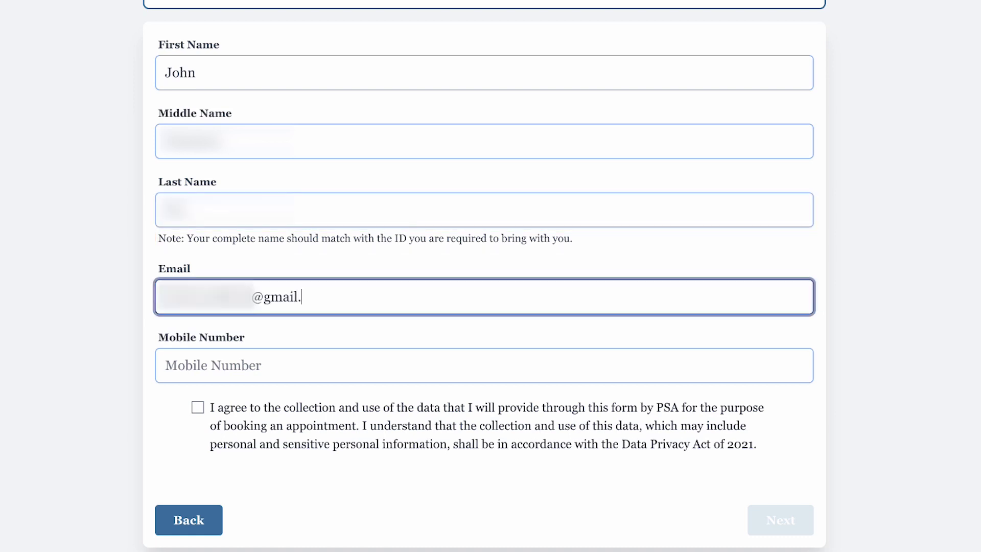
pyautogui.click(189, 368)
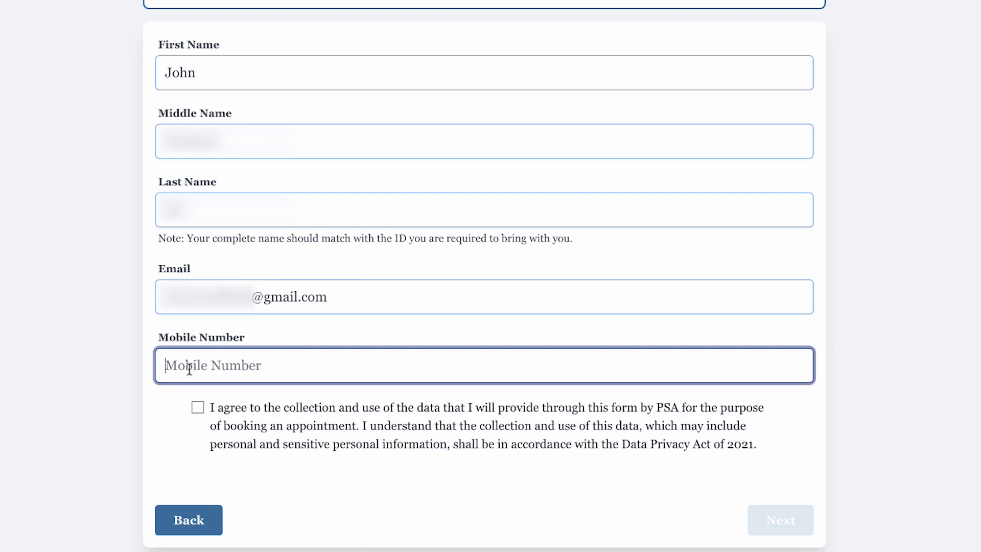
pyautogui.write('0919???????')
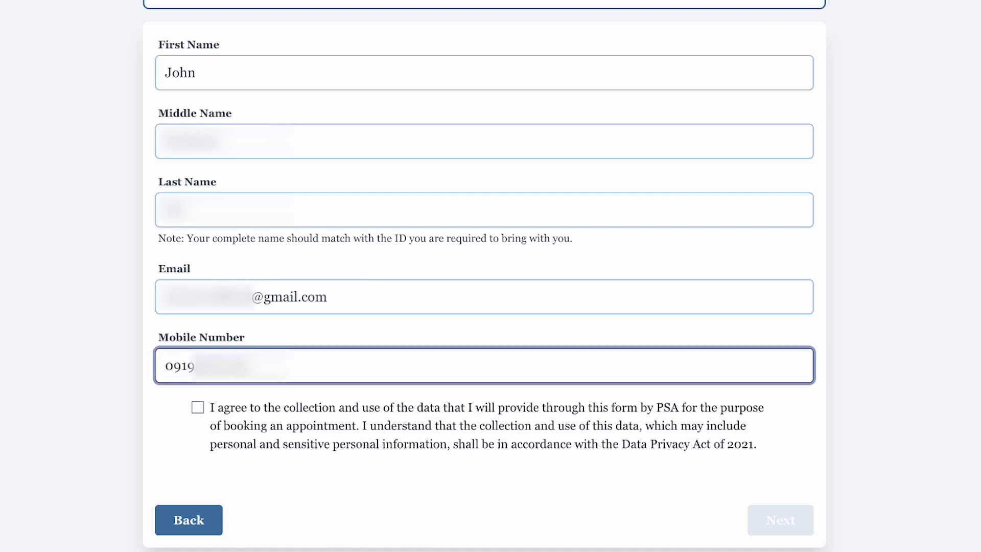
# Agree to the collection and use of the provided data and submit the contact information
pyautogui.click(176, 415)
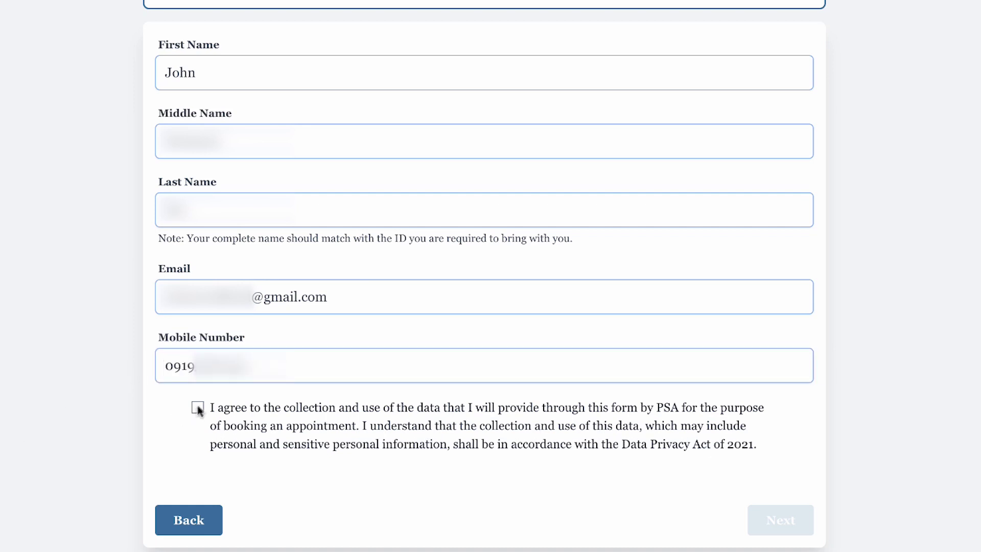
pyautogui.click(198, 407)
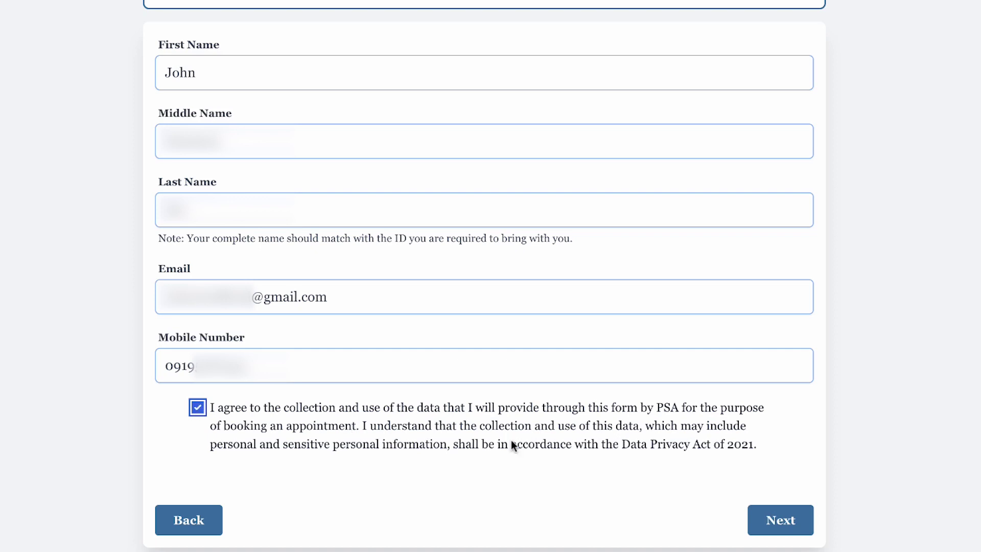
pyautogui.click(783, 521)
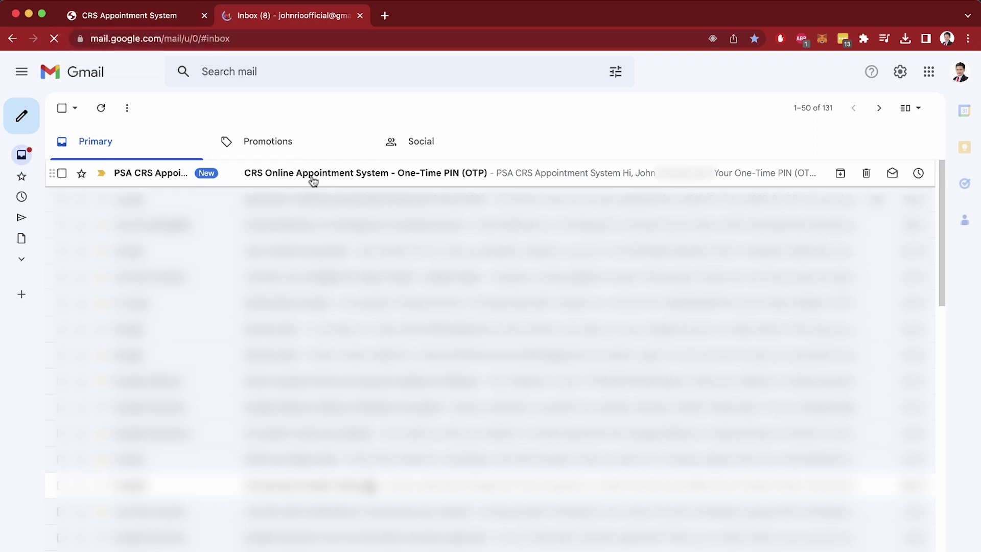
# Copy the one-time PIN from the PSA email in Gmail, enter it in the OTP verification form and verify it
pyautogui.click(314, 176)
pyautogui.doubleClick(494, 334)
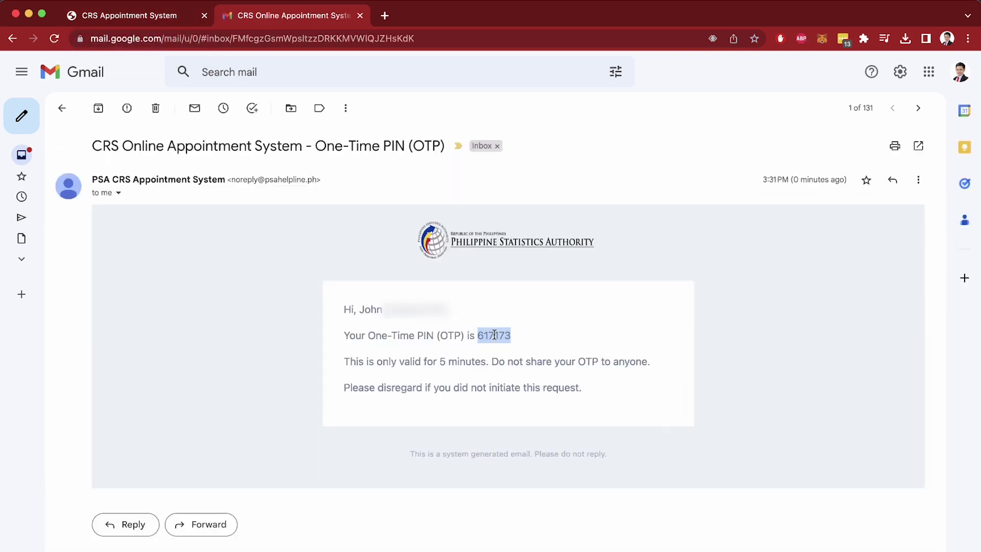
pyautogui.press('super+c')
pyautogui.click(162, 20)
pyautogui.click(366, 292)
pyautogui.press('super+v')
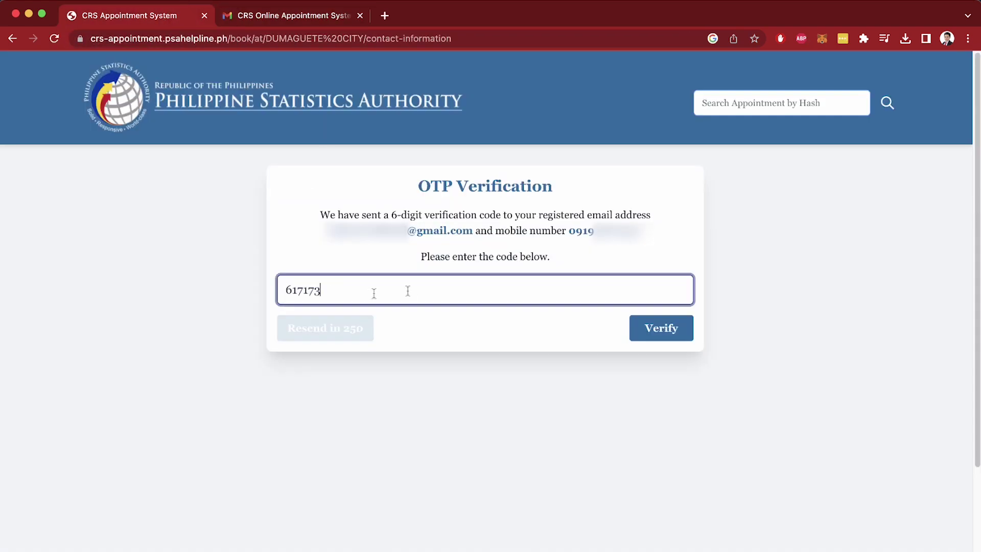
pyautogui.click(667, 333)
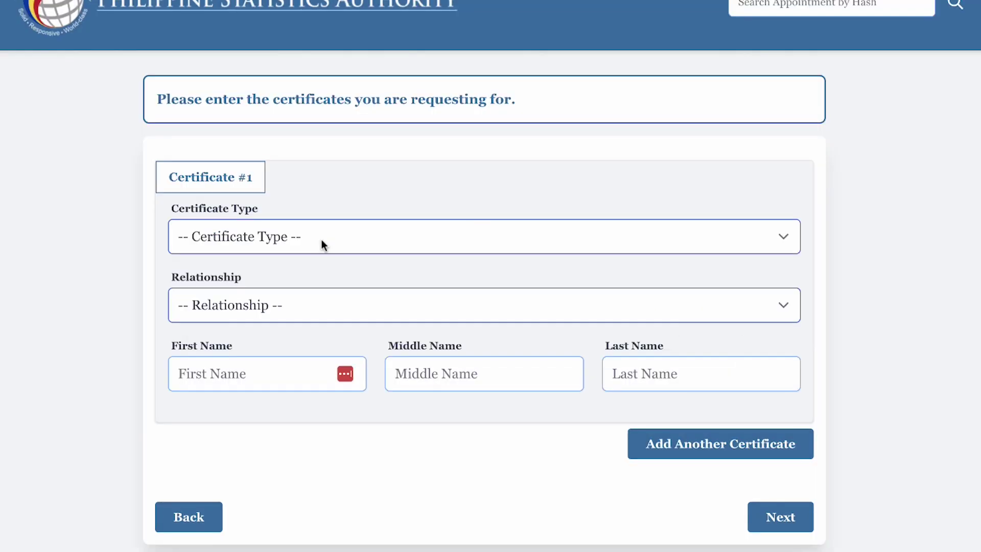
# Set Certificate #1 to Certificate of Live Birth with the relationship Self
pyautogui.click(313, 239)
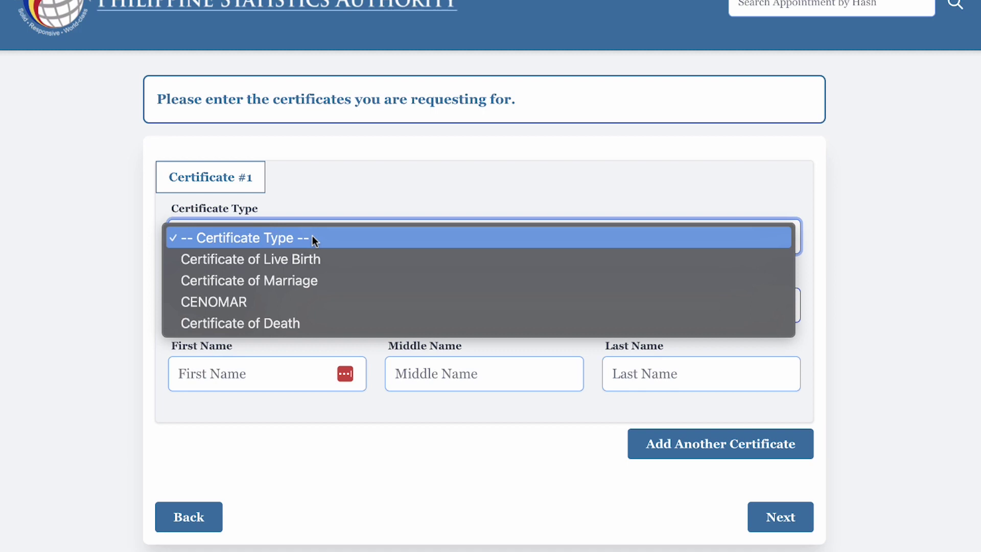
pyautogui.click(295, 260)
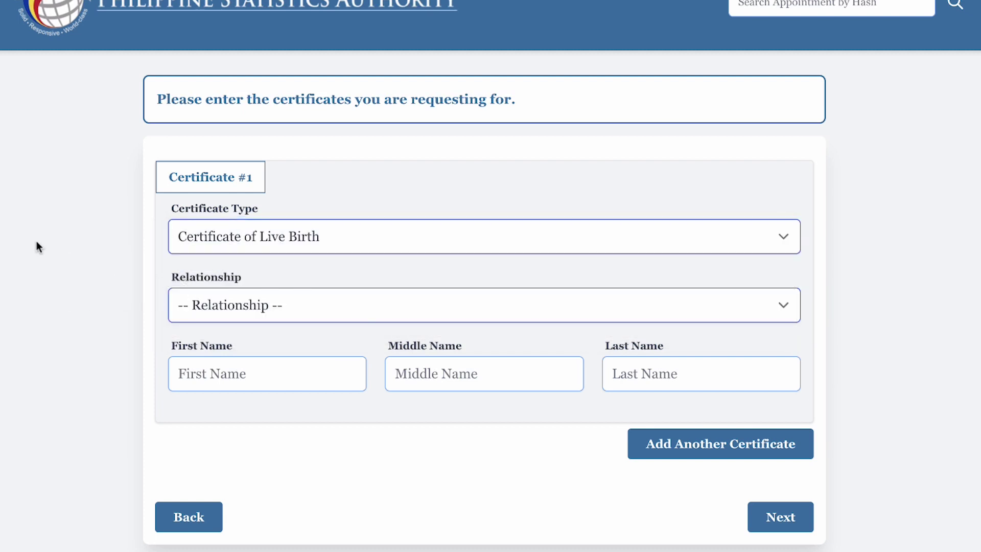
pyautogui.click(320, 306)
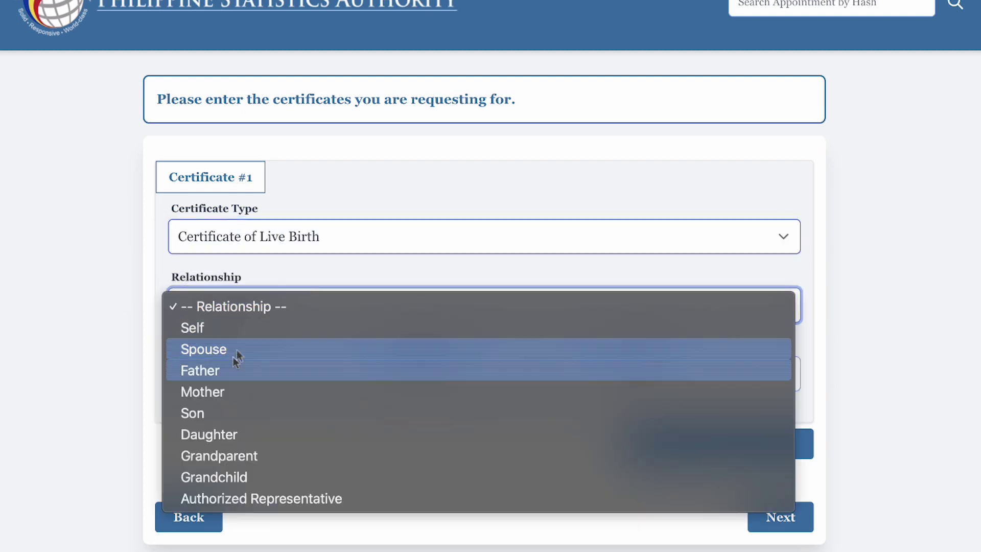
pyautogui.click(190, 330)
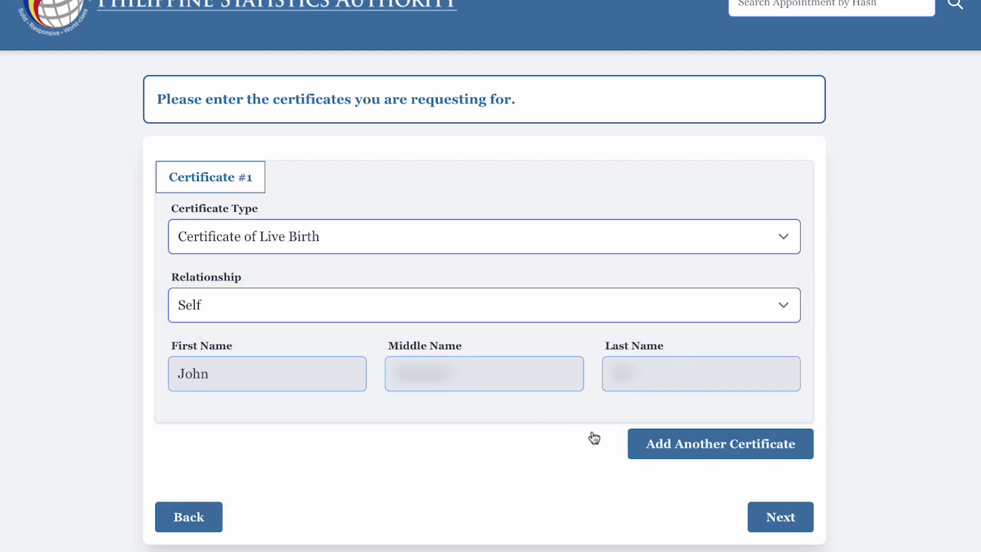
# Add a second certificate entry to the request and remove it again
pyautogui.click(682, 446)
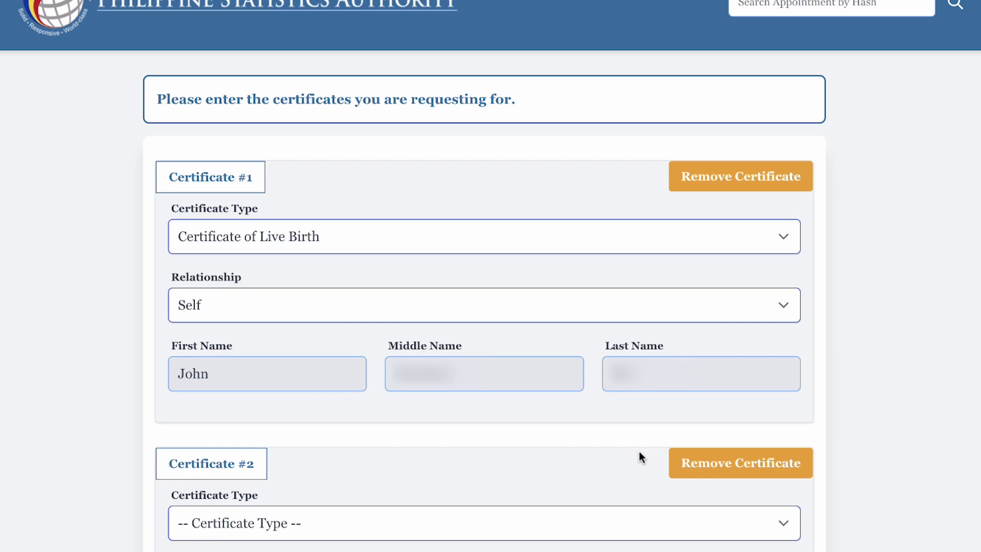
pyautogui.scroll(-4, 277, 318)
pyautogui.scroll(-1, 280, 316)
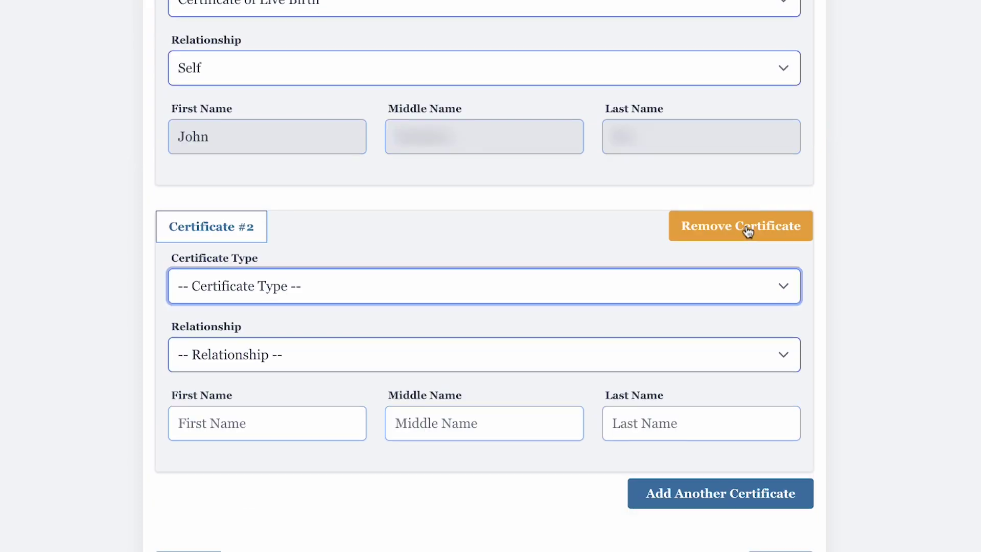
pyautogui.click(750, 226)
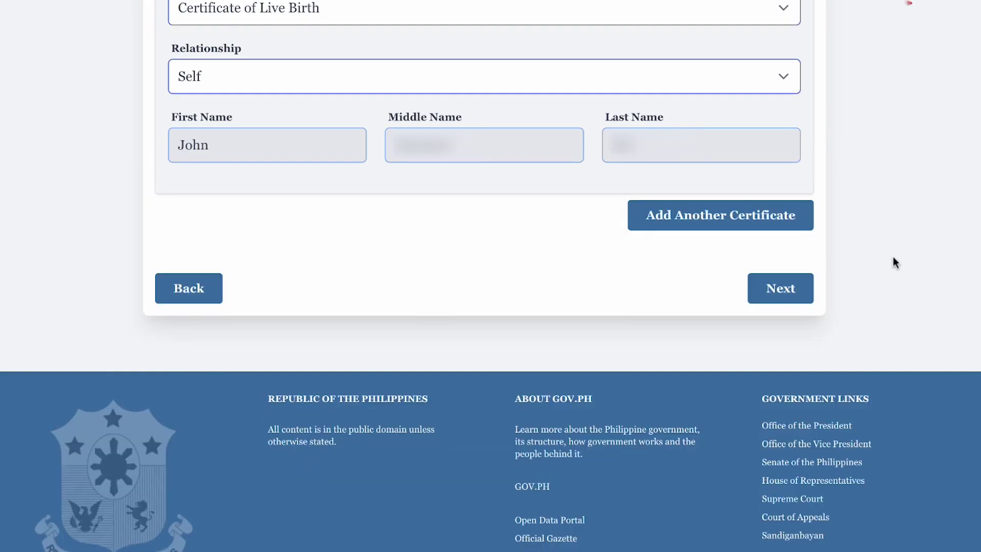
# Submit the certificate request and check the Dumaguete City appointment slots for Friday, May 5, 2023
pyautogui.scroll(5, 894, 258)
pyautogui.click(788, 520)
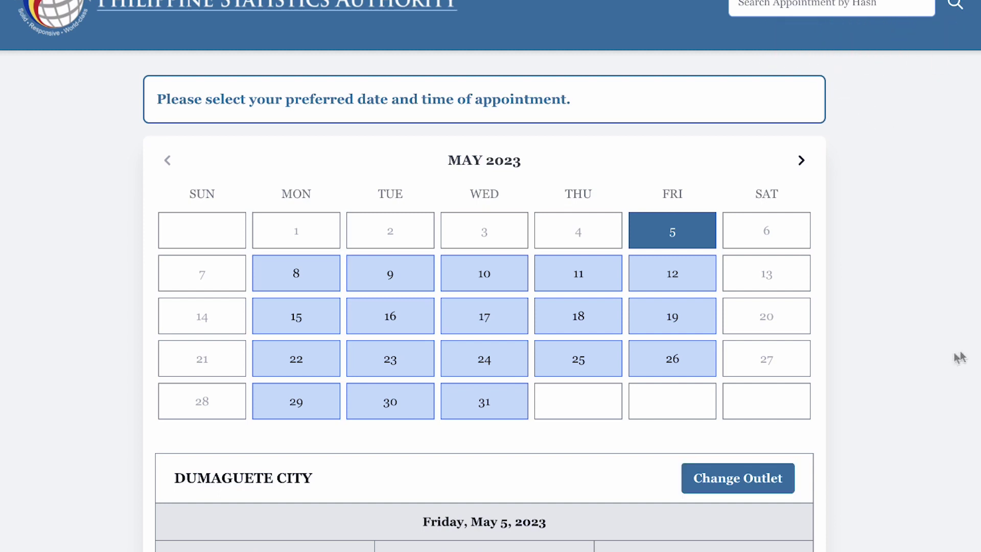
pyautogui.scroll(-3, 957, 357)
pyautogui.scroll(-9, 978, 356)
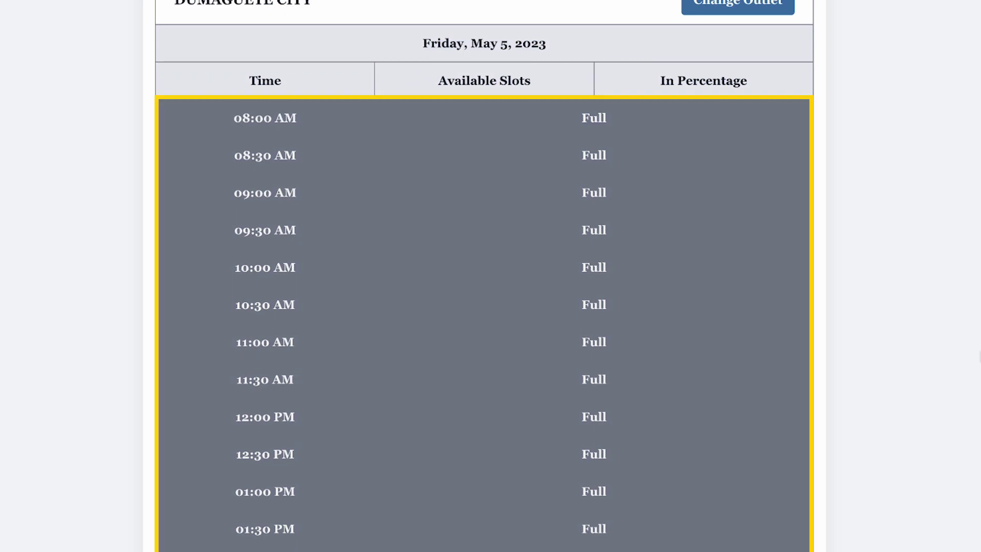
pyautogui.scroll(9, 978, 356)
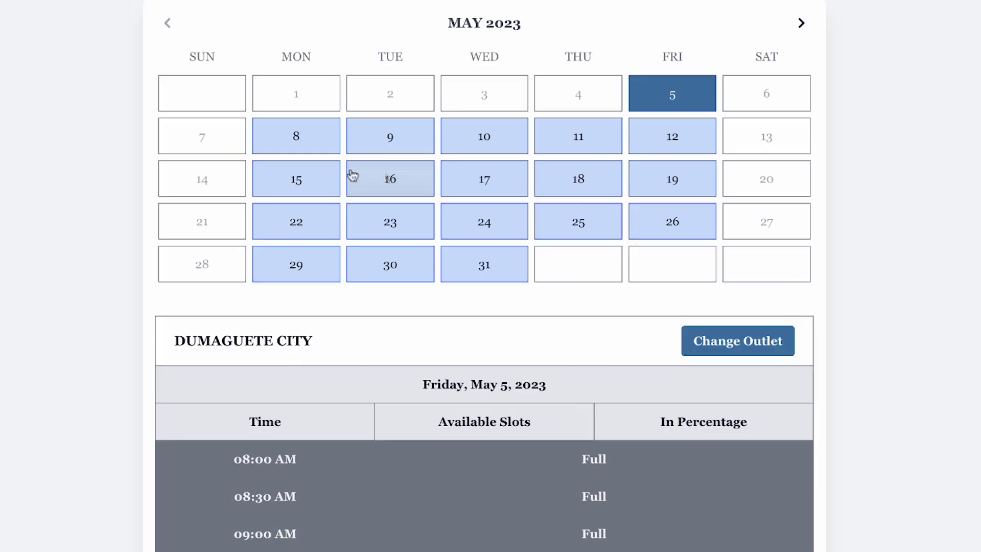
# Check the Dumaguete City appointment slots for May 8 and May 9, 2023
pyautogui.click(300, 146)
pyautogui.scroll(-10, 559, 220)
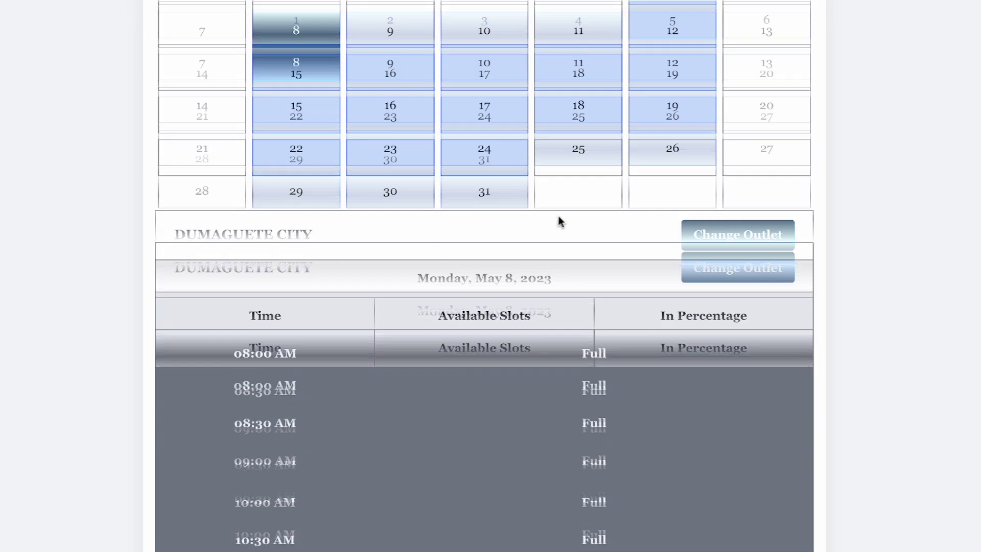
pyautogui.scroll(-8, 659, 235)
pyautogui.scroll(16, 640, 287)
pyautogui.click(390, 276)
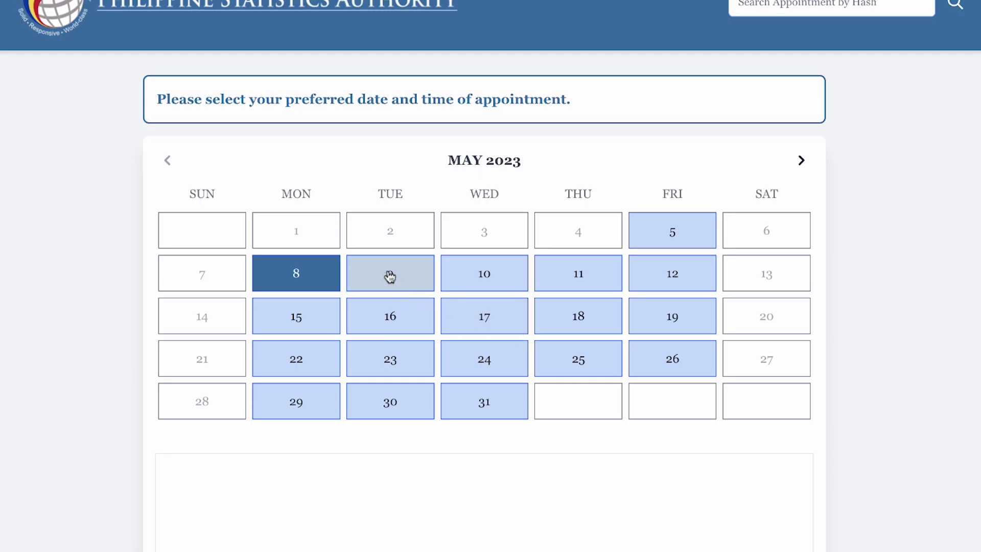
pyautogui.scroll(-6, 463, 345)
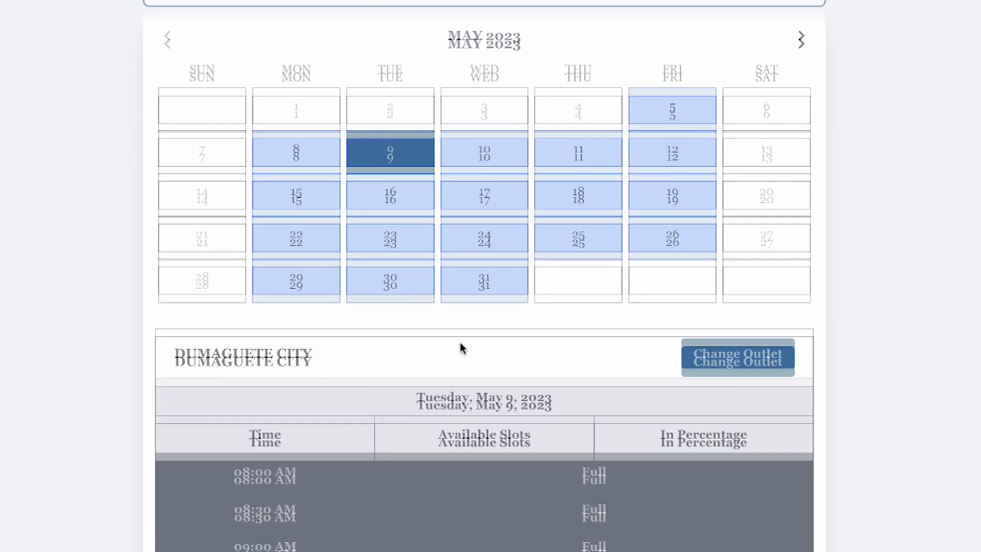
# Choose Wednesday, May 10, 2023 at 08:00 AM as the appointment schedule and continue to the review page
pyautogui.scroll(-1, 629, 285)
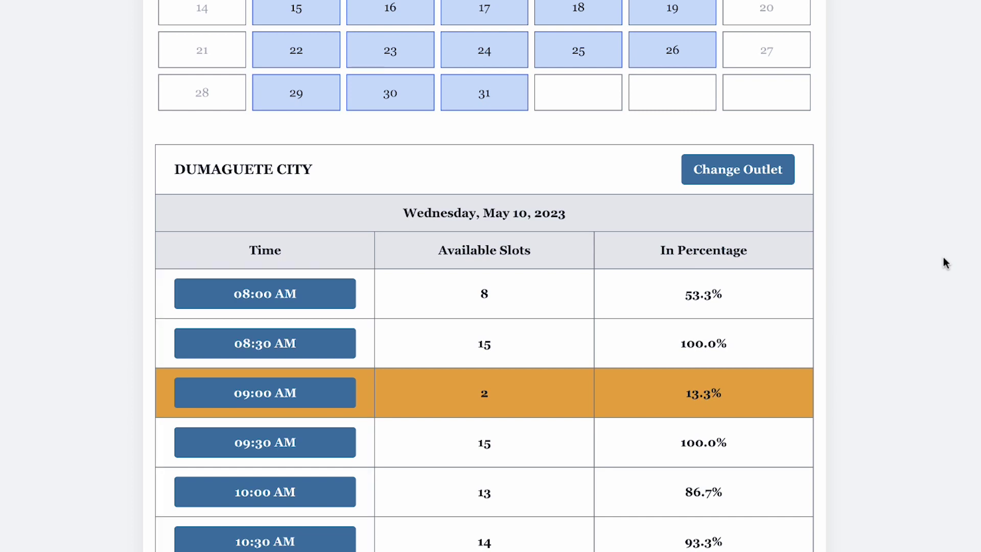
pyautogui.scroll(-10, 943, 257)
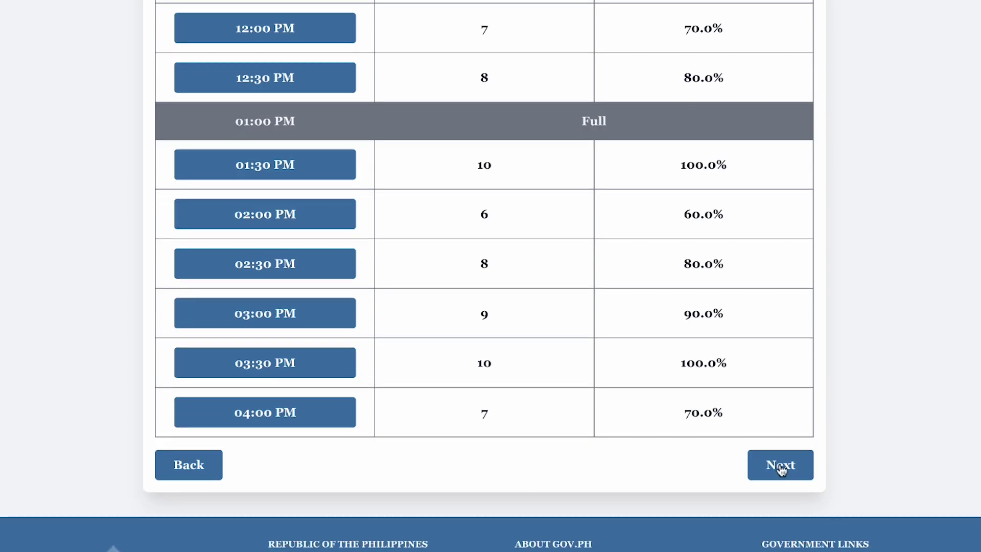
pyautogui.click(782, 466)
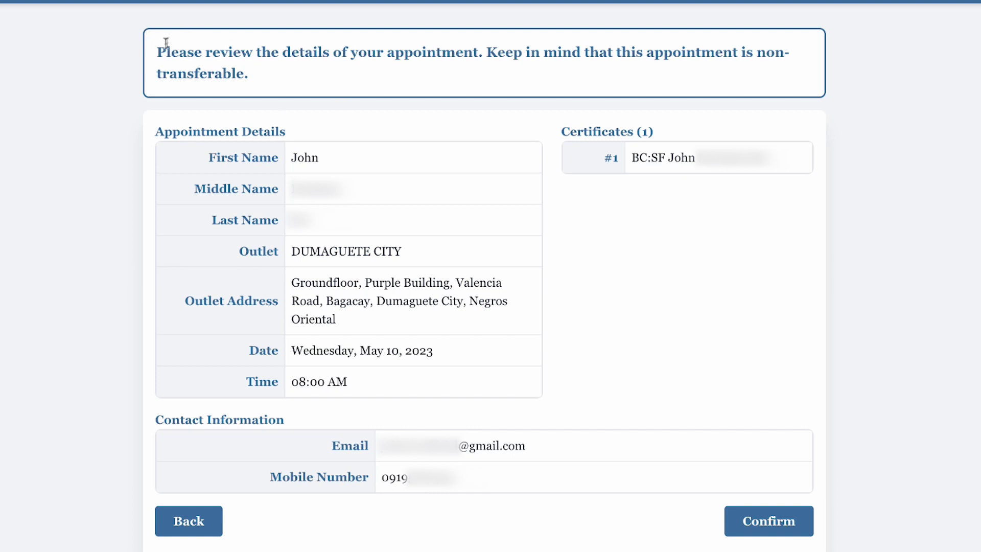
# Review the appointment details, confirm the booking and open the Civil Registration Service Appointment Slip
pyautogui.moveTo(162, 51); pyautogui.dragTo(259, 73)
pyautogui.click(913, 199)
pyautogui.click(781, 521)
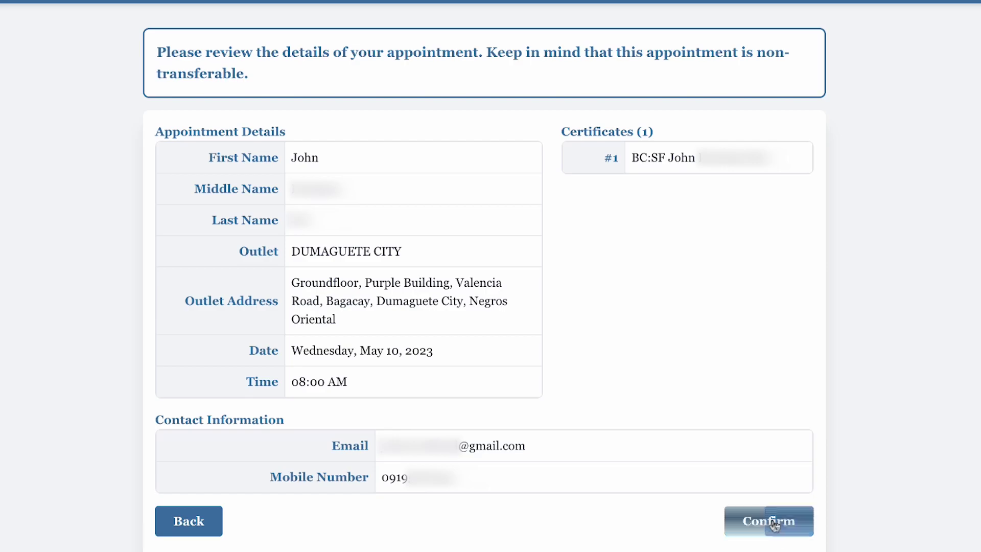
pyautogui.scroll(-5, 797, 506)
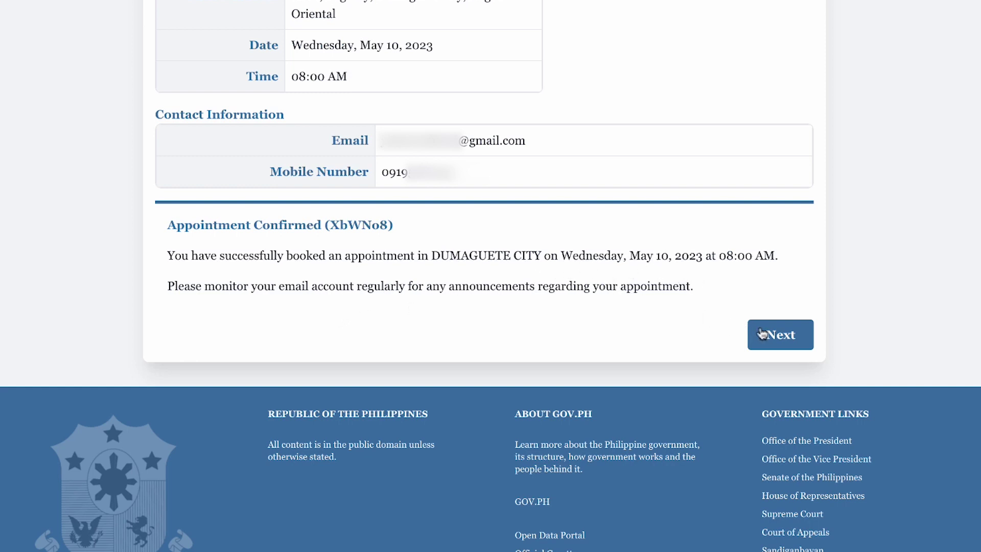
pyautogui.click(789, 336)
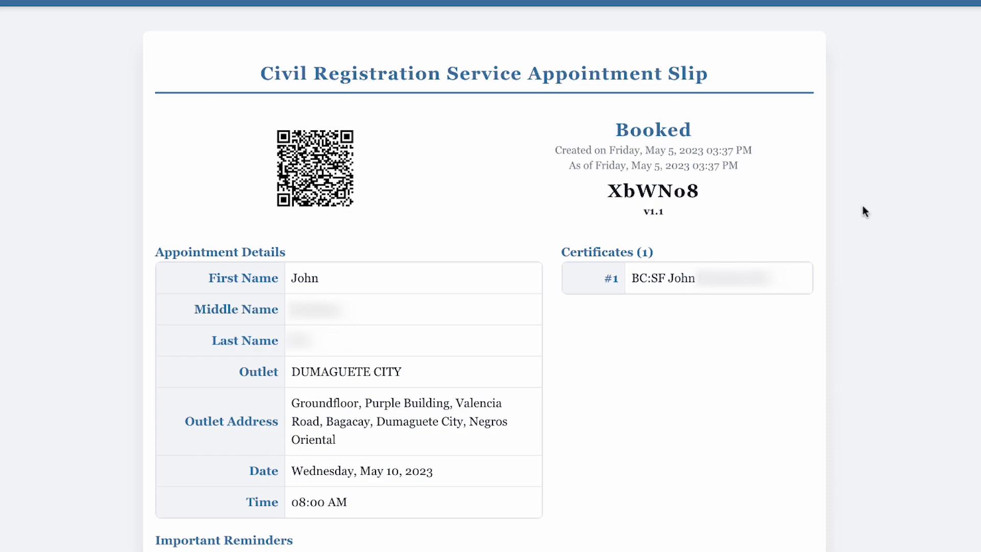
# Read the slip's reminders and procedures, open the Birth Certificate application form linked below them and look through its sections
pyautogui.scroll(-10, 864, 211)
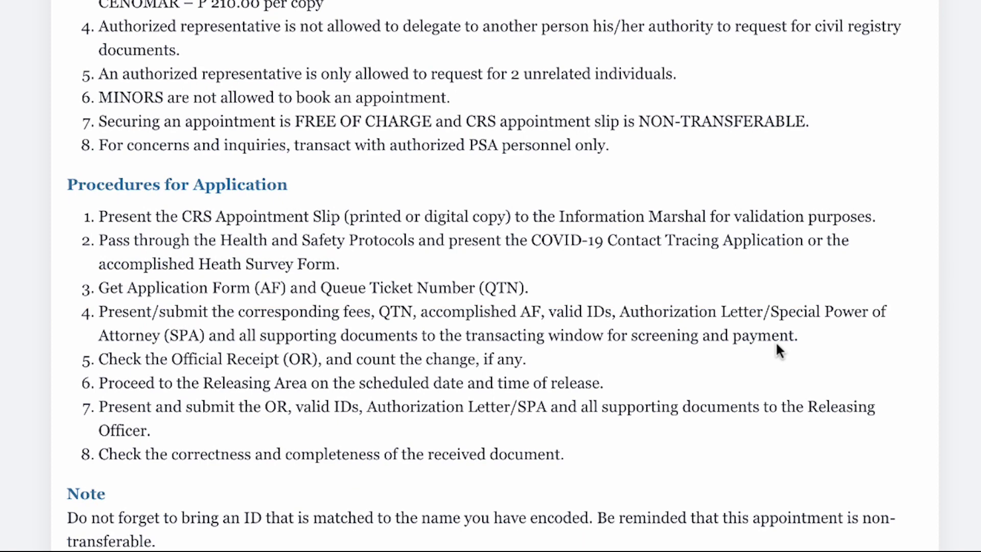
pyautogui.scroll(-8, 777, 346)
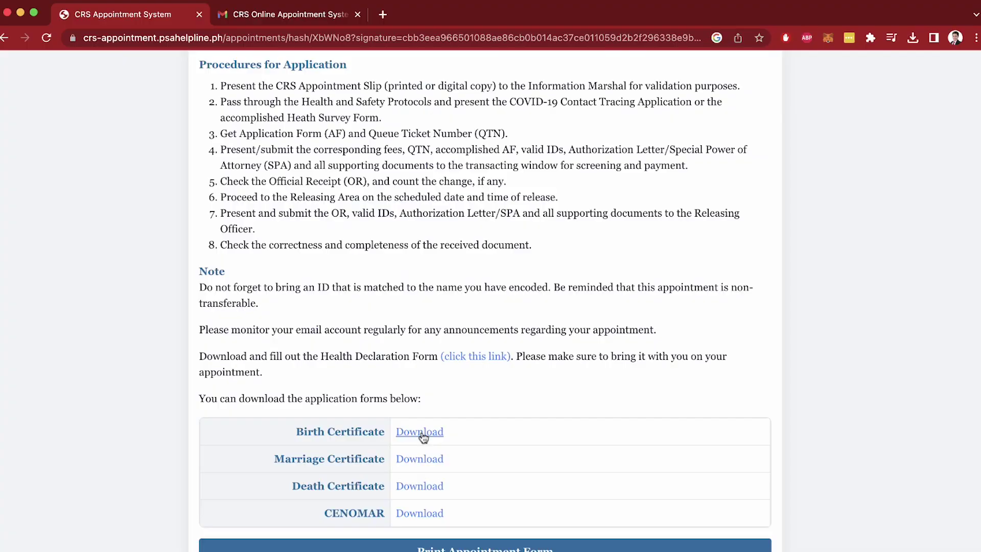
pyautogui.click(409, 280)
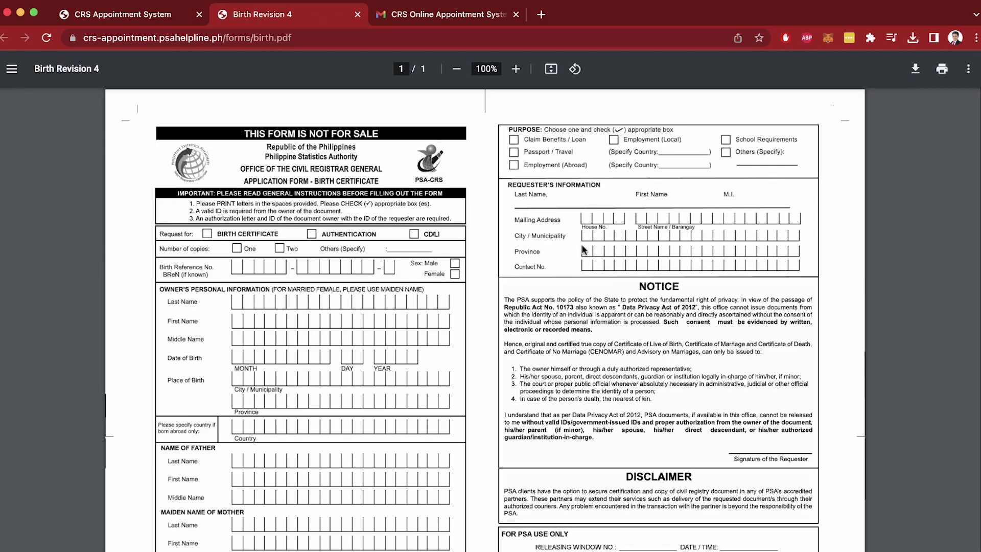
pyautogui.scroll(-2, 640, 344)
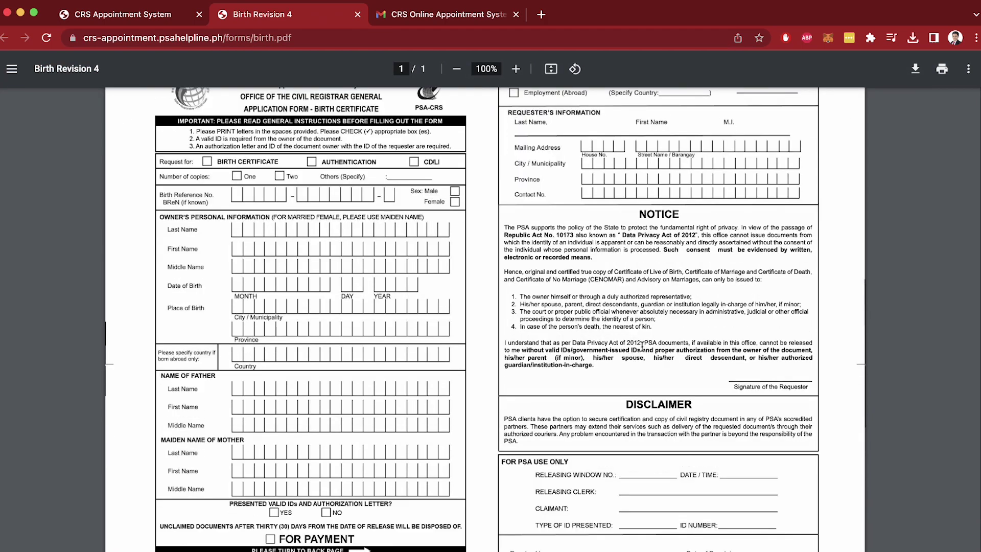
pyautogui.scroll(2, 633, 342)
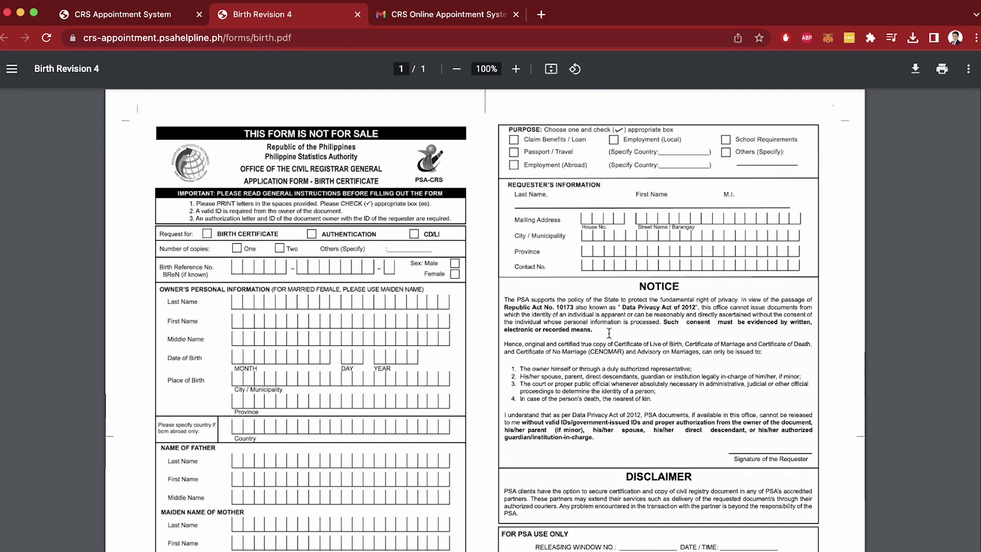
pyautogui.scroll(-1, 608, 335)
pyautogui.scroll(-1, 603, 333)
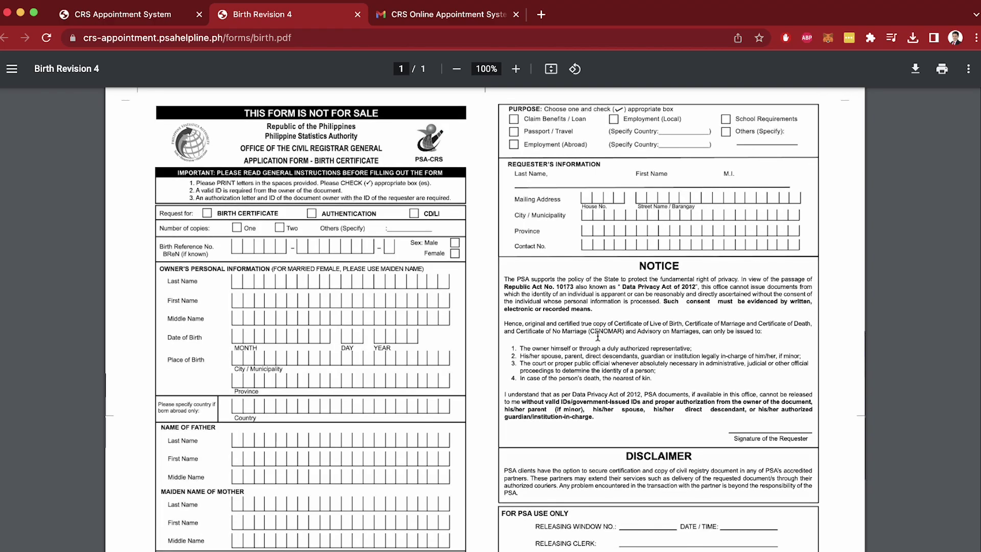
pyautogui.scroll(-2, 598, 335)
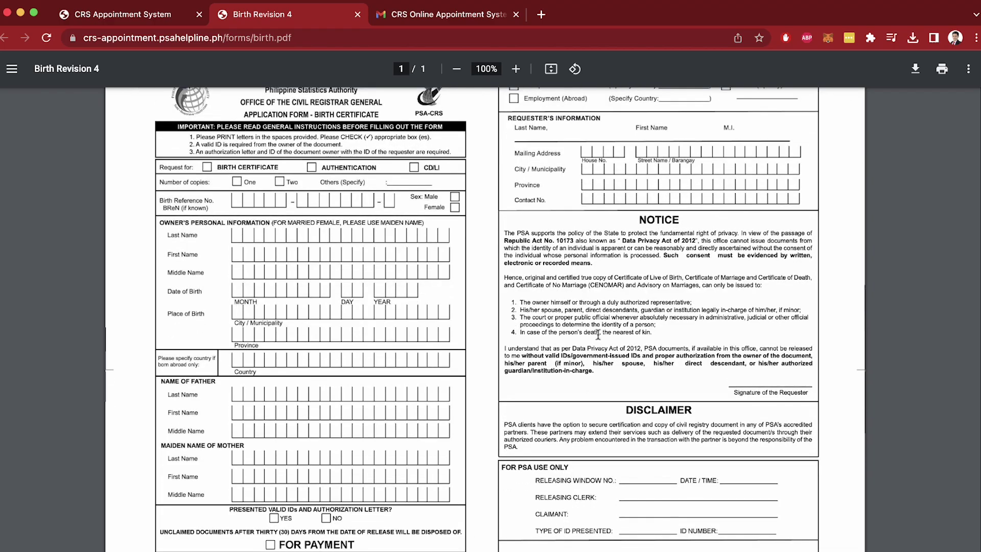
pyautogui.scroll(2, 597, 329)
pyautogui.scroll(2, 598, 325)
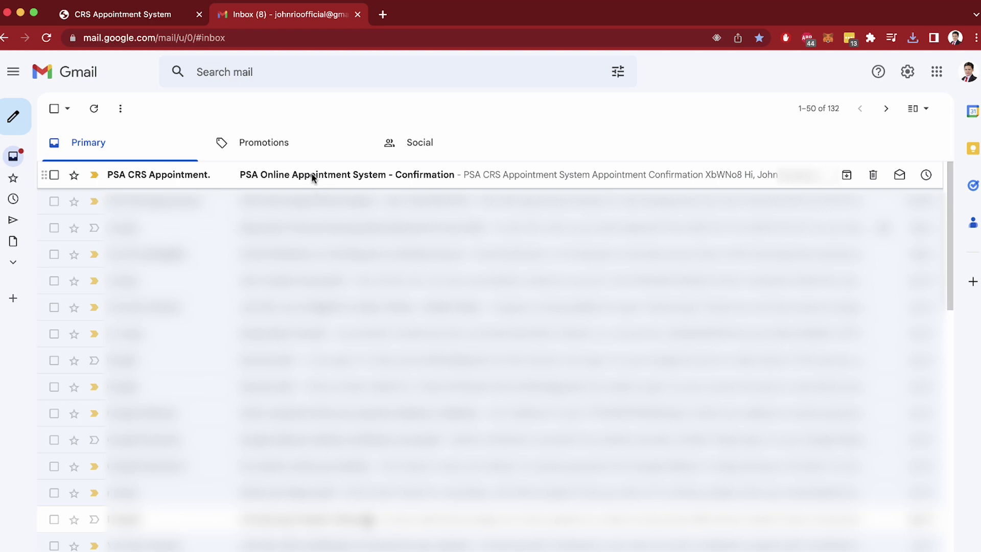
# Open the PSA appointment confirmation email in Gmail, request a reschedule from it and agree to reschedule the appointment
pyautogui.click(320, 177)
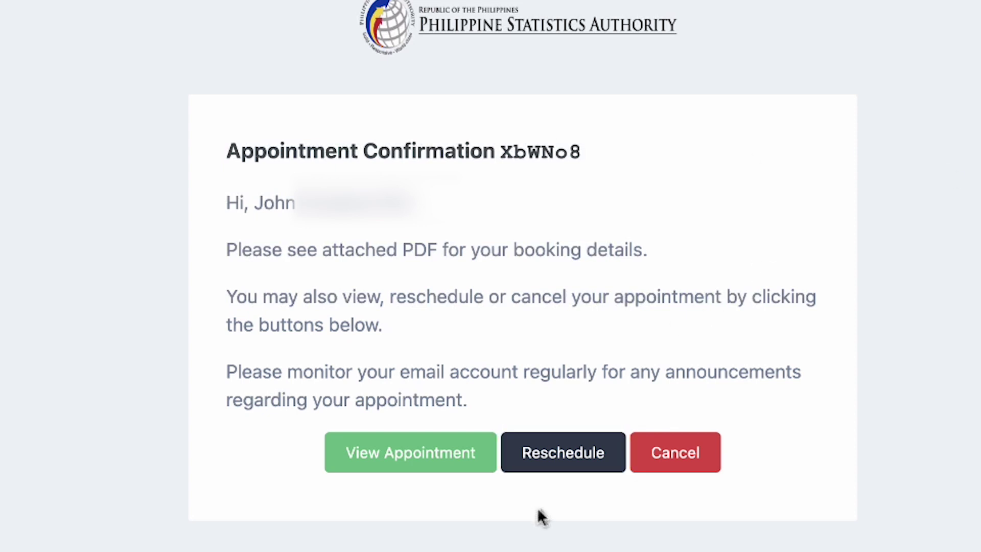
pyautogui.click(556, 453)
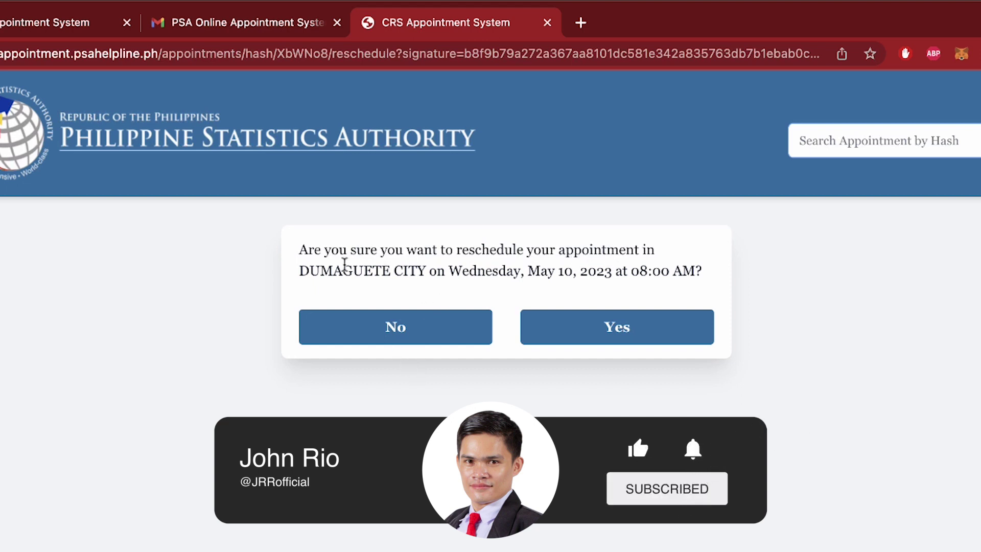
pyautogui.click(620, 330)
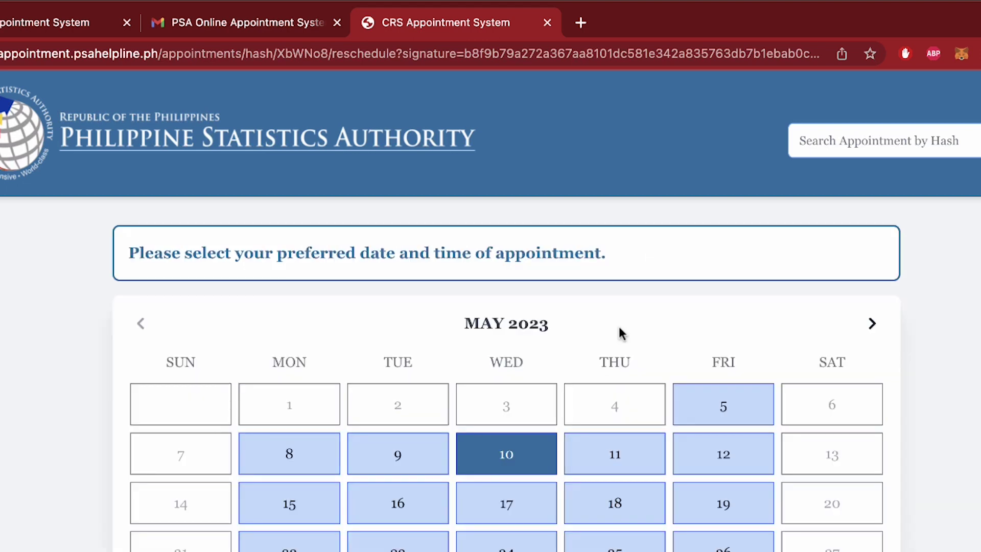
# Select the 08:30 AM slot on Wednesday, May 10, 2023 for the rescheduled appointment and continue to the review page
pyautogui.scroll(-6, 620, 271)
pyautogui.scroll(-15, 889, 458)
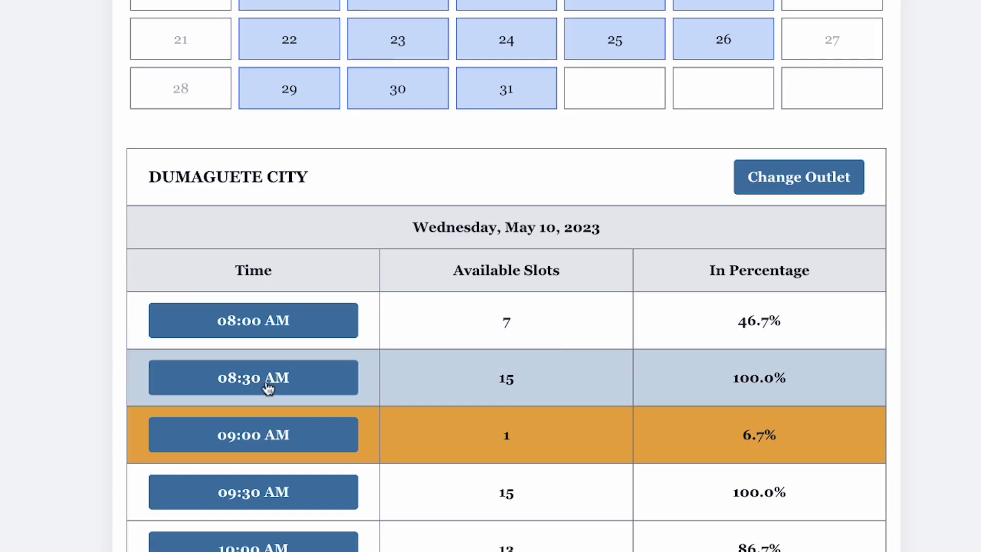
pyautogui.click(268, 383)
pyautogui.scroll(-15, 929, 474)
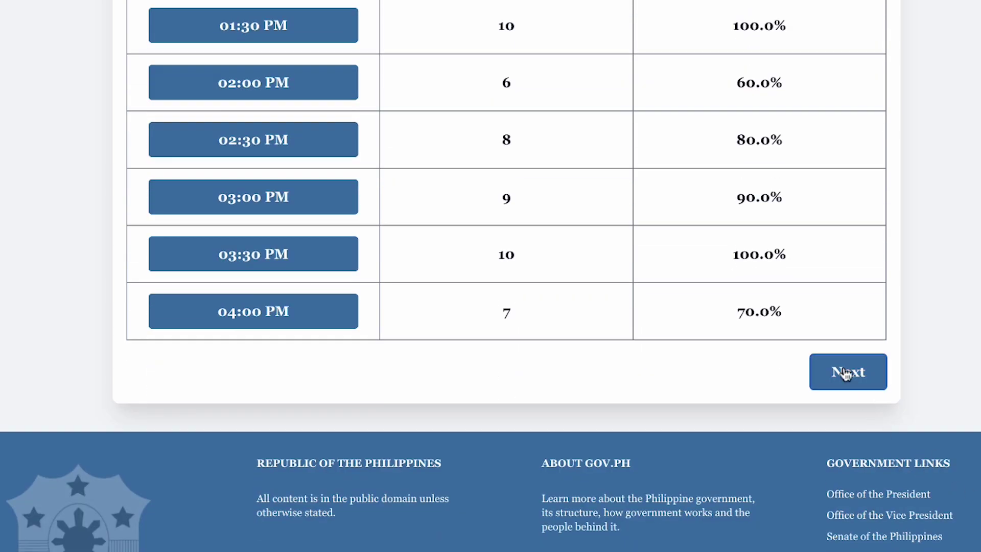
pyautogui.click(848, 378)
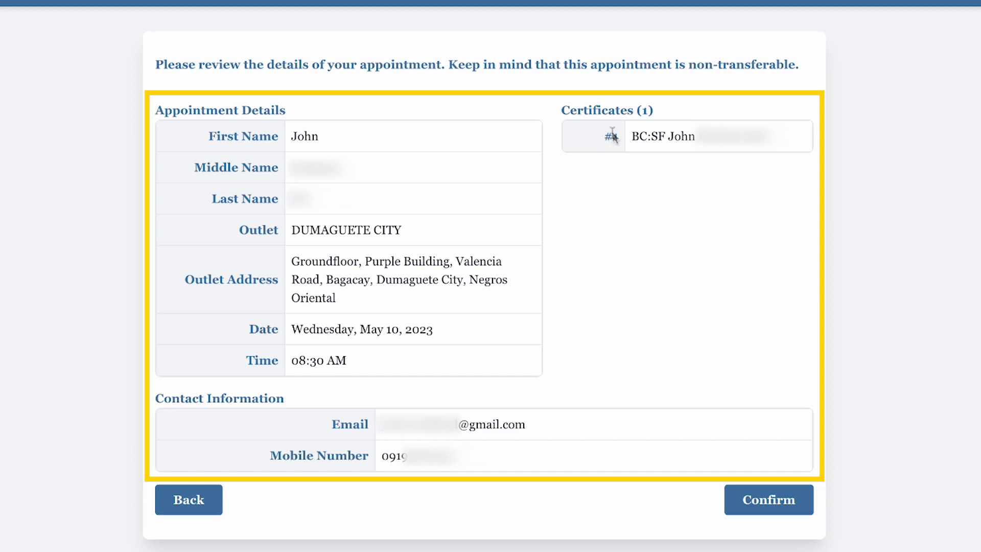
# Confirm the rescheduled appointment and open its new appointment slip
pyautogui.click(768, 499)
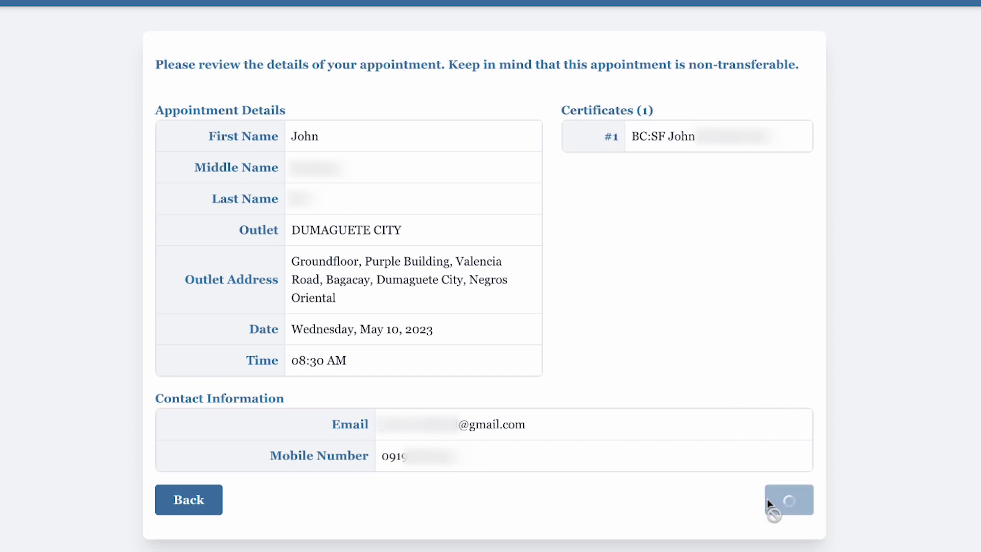
pyautogui.scroll(-5, 836, 392)
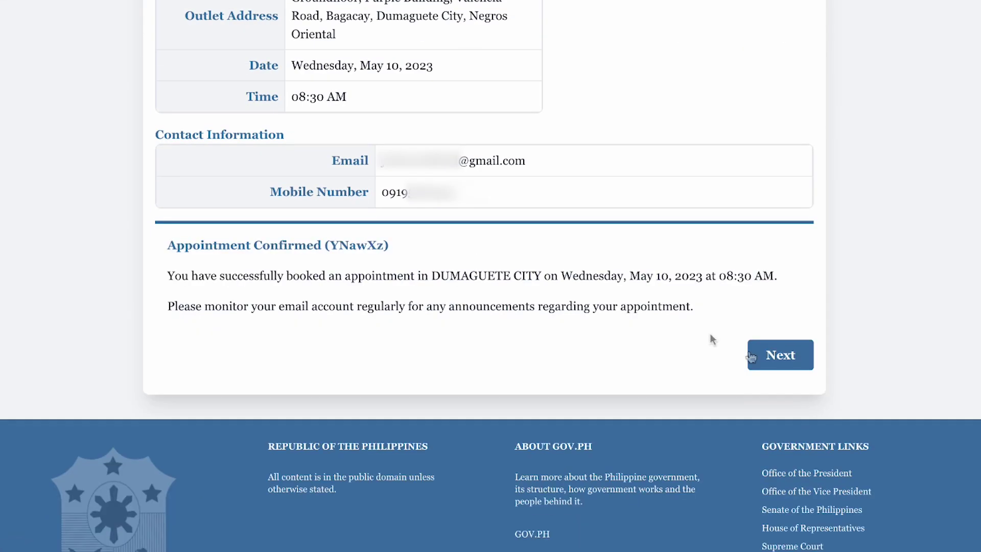
pyautogui.click(780, 355)
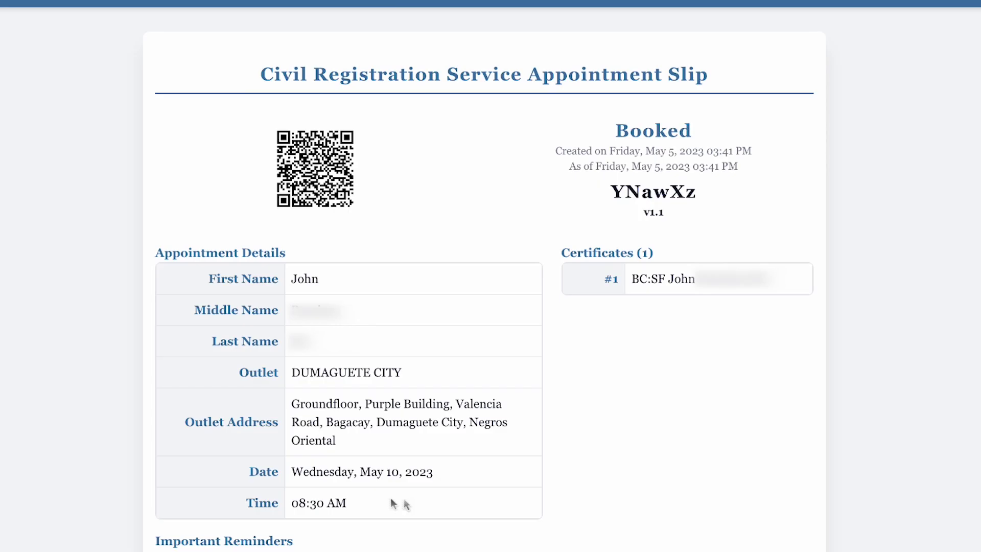
# Check the appointment time on the new Civil Registration Service Appointment Slip
pyautogui.moveTo(396, 502); pyautogui.dragTo(289, 508)
pyautogui.click(892, 411)
pyautogui.moveTo(347, 504); pyautogui.dragTo(241, 515)
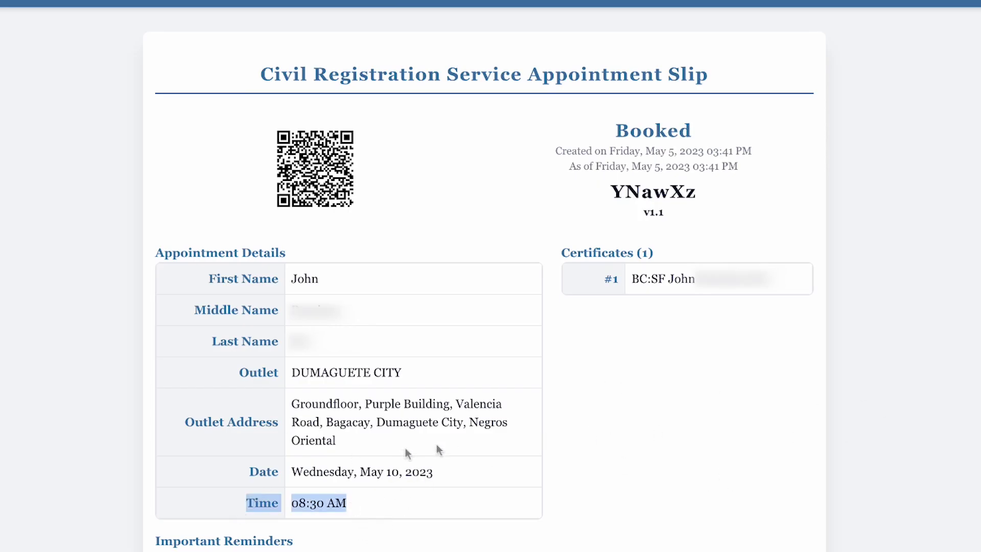
pyautogui.click(814, 394)
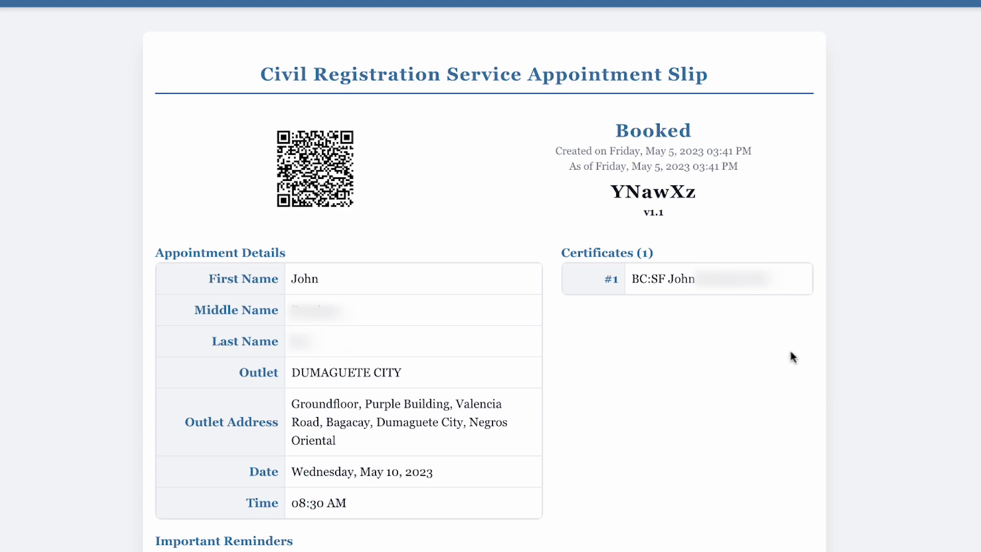